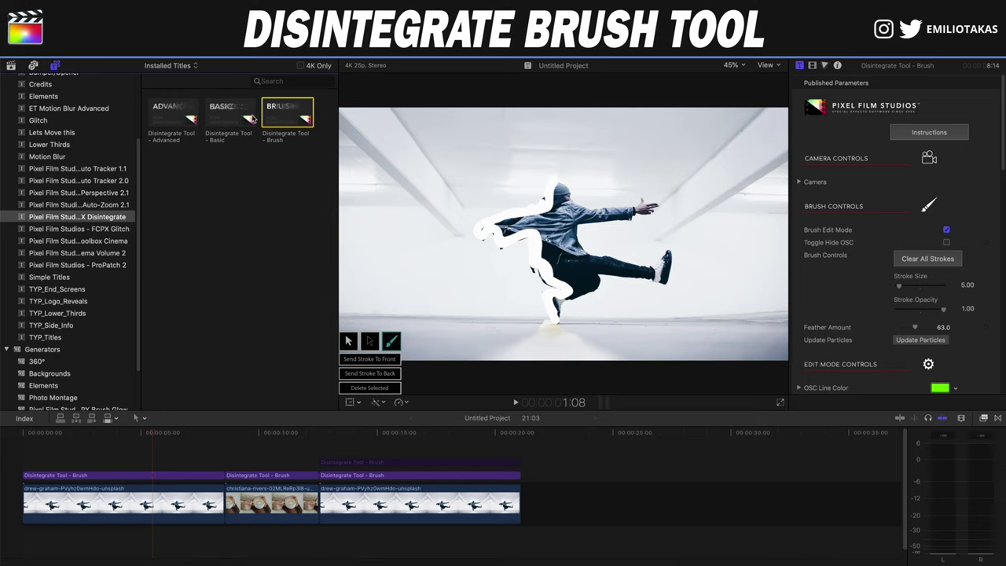
- Select the first Disintegrate Tool - Brush title above the dancer clip and return the playhead to the project start
mouse_move(269, 116)
left_mouse_down()
mouse_move(271, 127)
mouse_move(279, 119)
mouse_move(180, 409)
mouse_move(32, 462)
left_mouse_up()
left_click(78, 476)
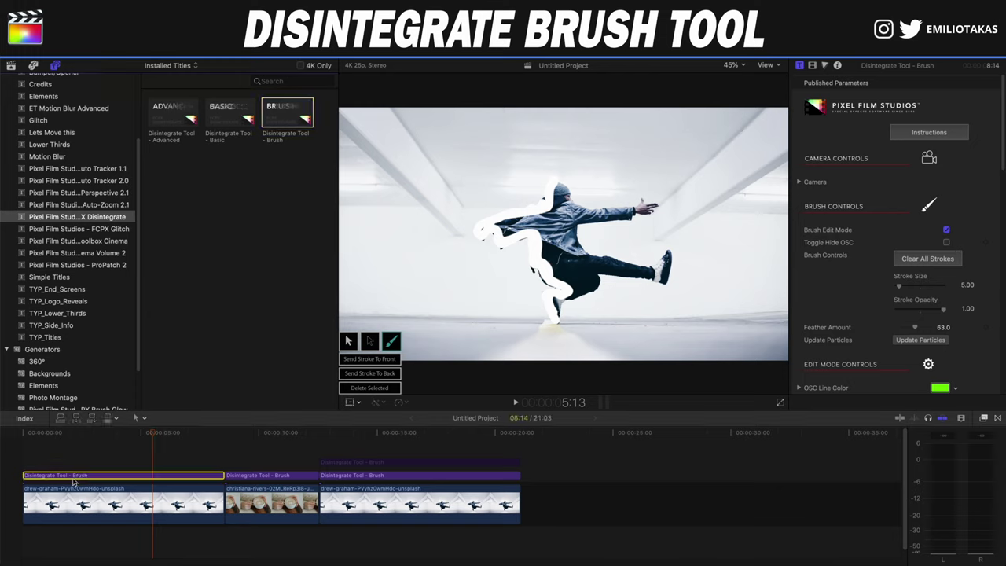
left_click(28, 456)
left_click(41, 473)
key("Home")
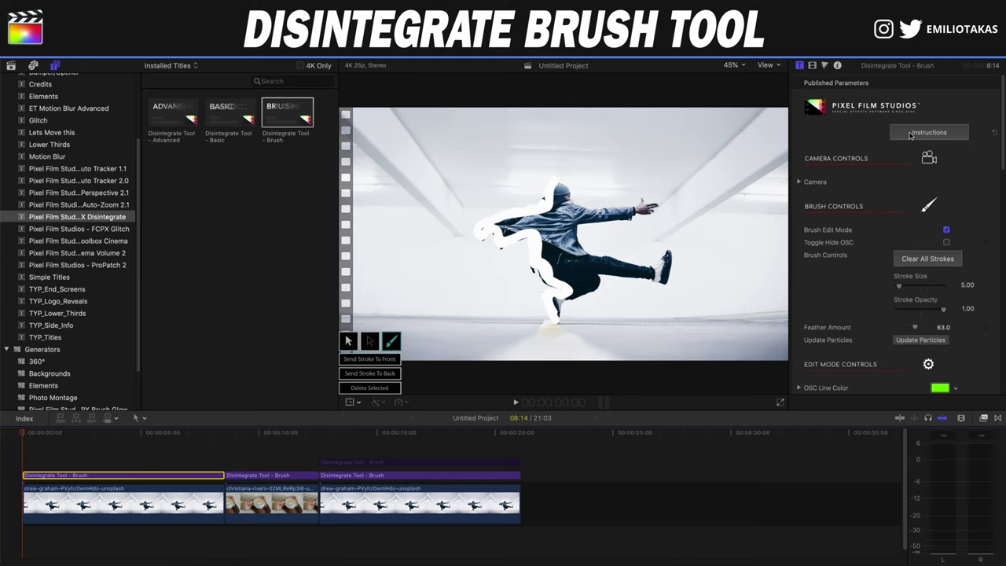
- Clear all existing brush strokes and paint a new stroke down the dancer's back edge, from the hat to the planted foot
left_click(946, 230)
left_click(946, 230)
left_click(927, 258)
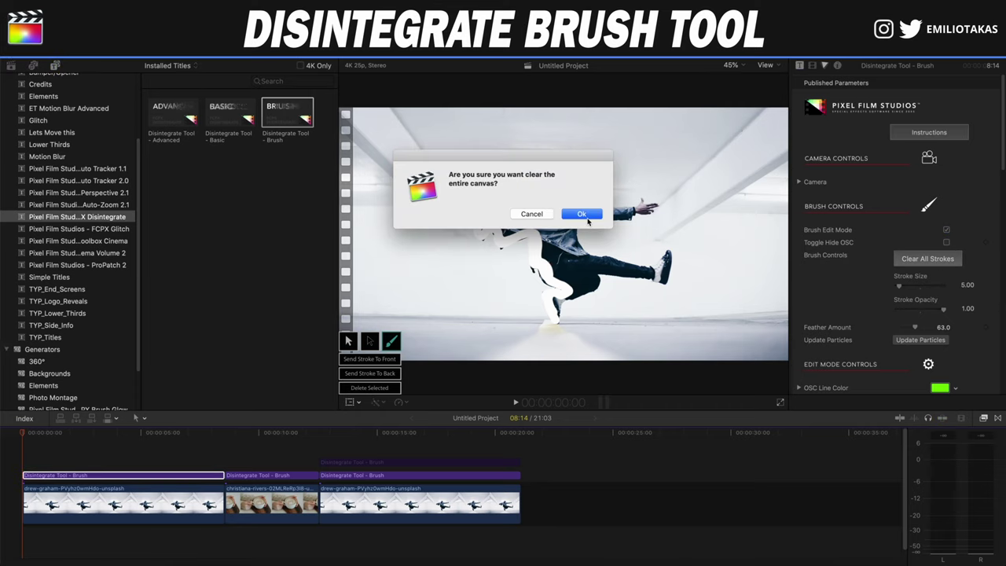
left_click(584, 216)
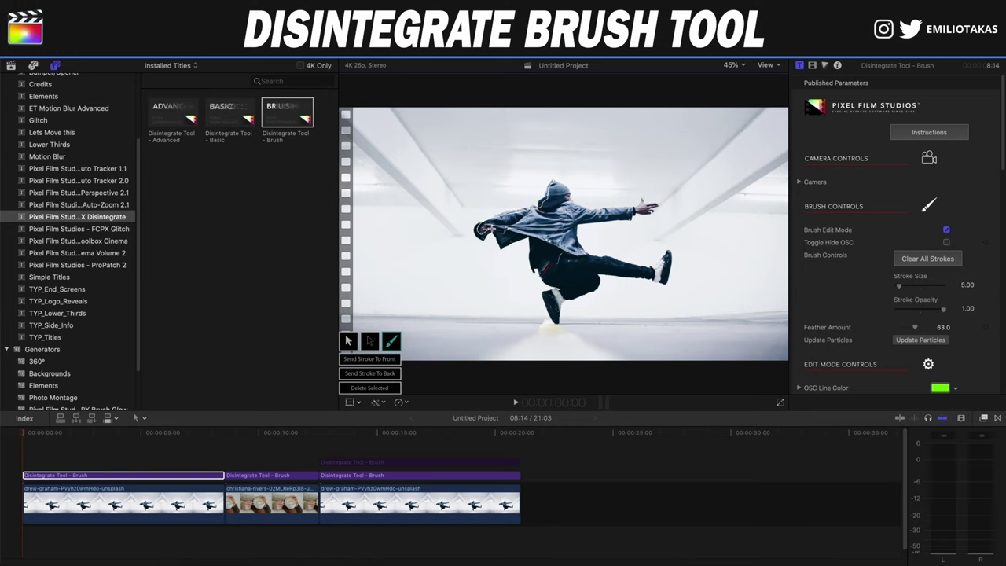
mouse_move(532, 254)
left_mouse_down()
mouse_move(565, 290)
mouse_move(546, 291)
mouse_move(562, 293)
mouse_move(557, 320)
left_mouse_up()
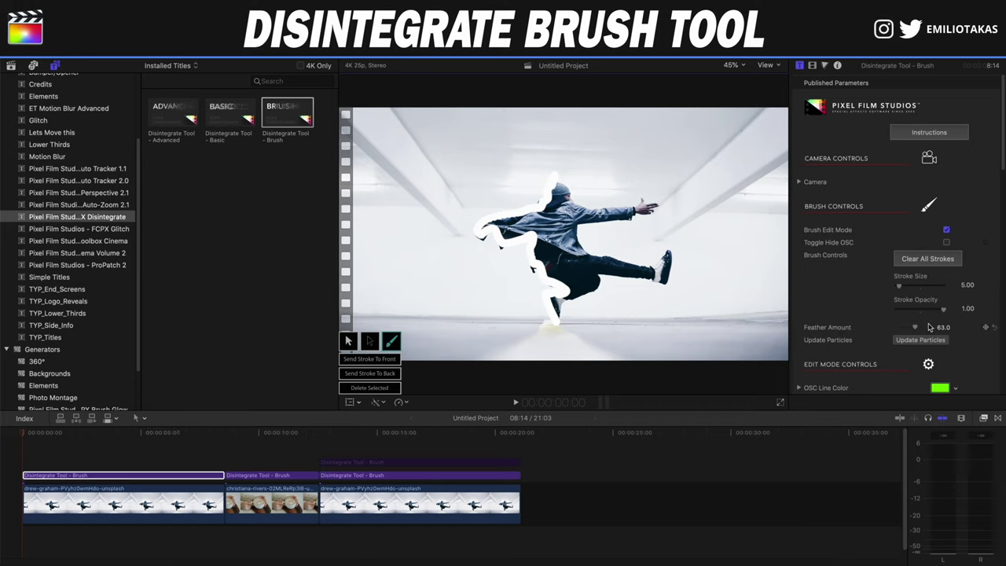
- Examine the first title's edit mode and particle settings, including velocity, gravity, birthrate, lifetime, opacity and spin
scroll(827, 234, "down", 6)
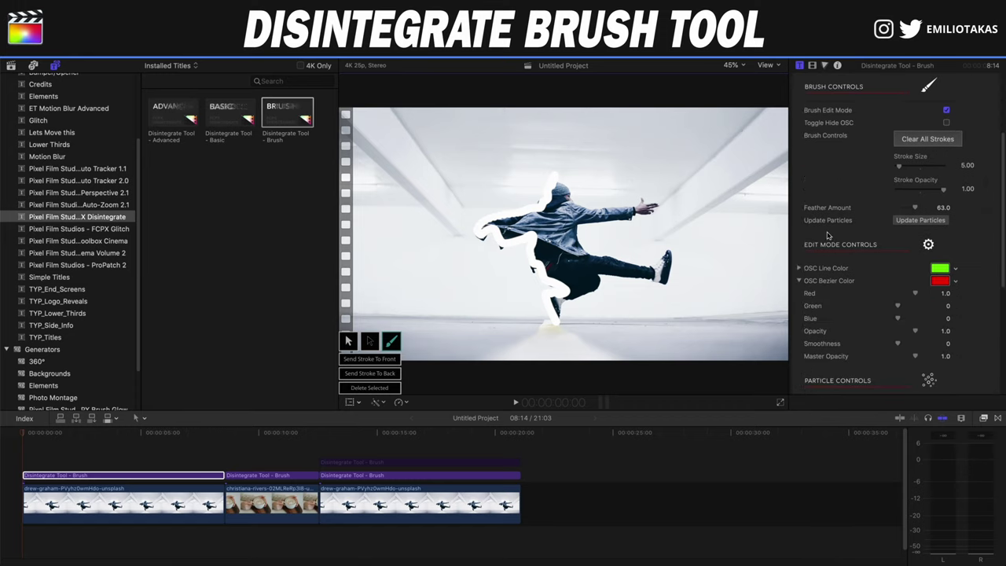
scroll(856, 228, "down", 4)
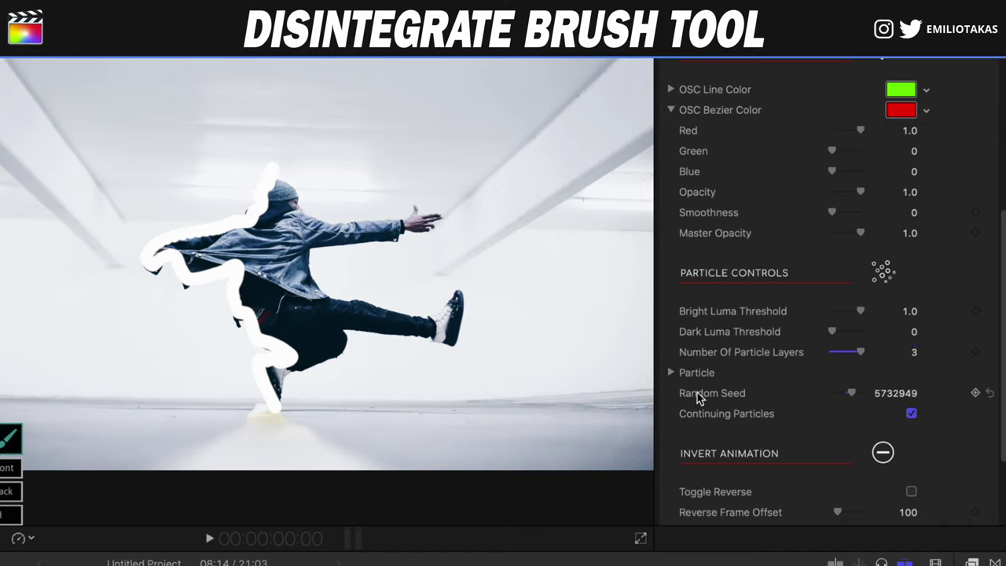
left_click(672, 372)
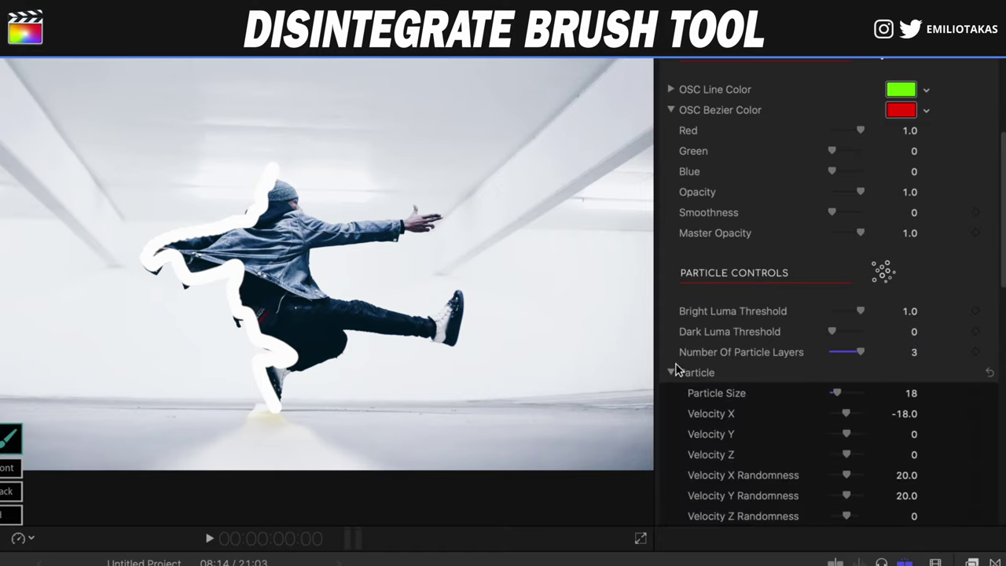
scroll(676, 369, "down", 5)
scroll(676, 370, "down", 4)
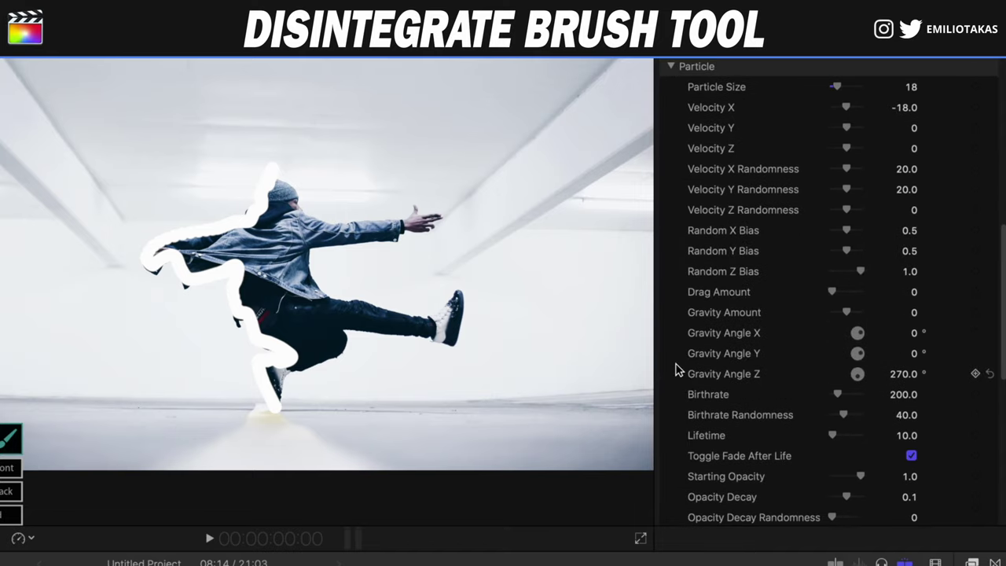
scroll(677, 369, "down", 1)
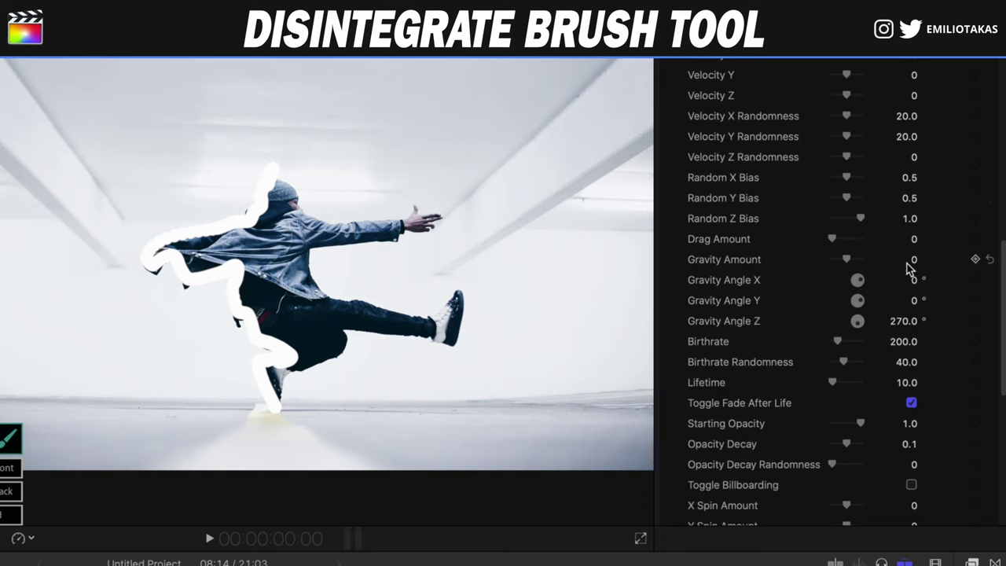
scroll(884, 276, "down", 1)
scroll(878, 275, "down", 1)
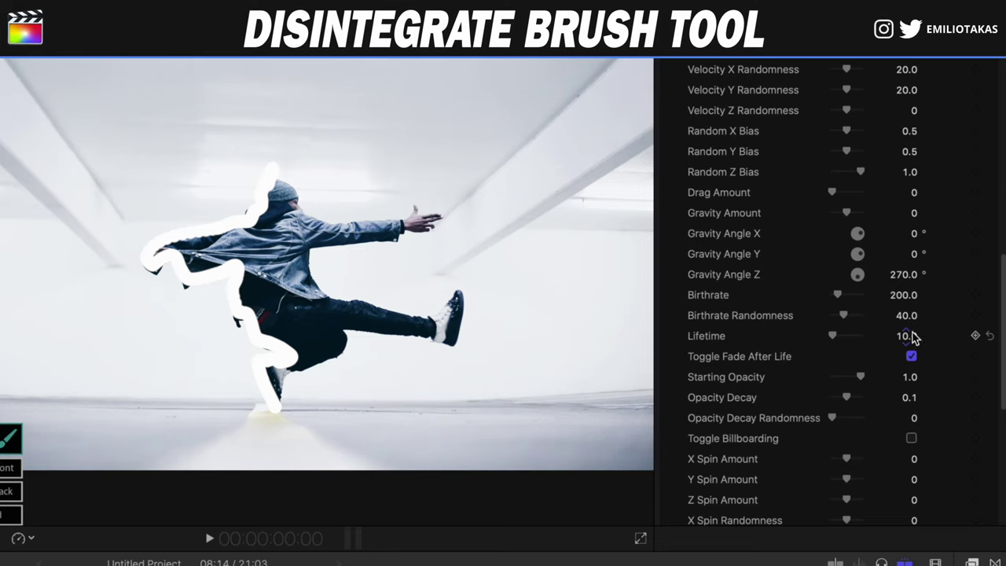
scroll(833, 231, "up", 3)
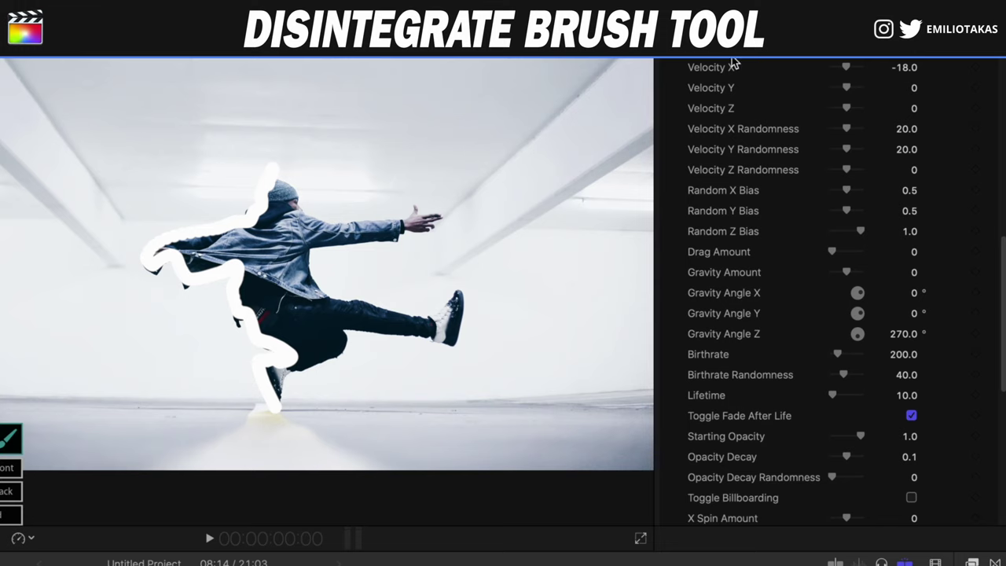
scroll(880, 353, "down", 7)
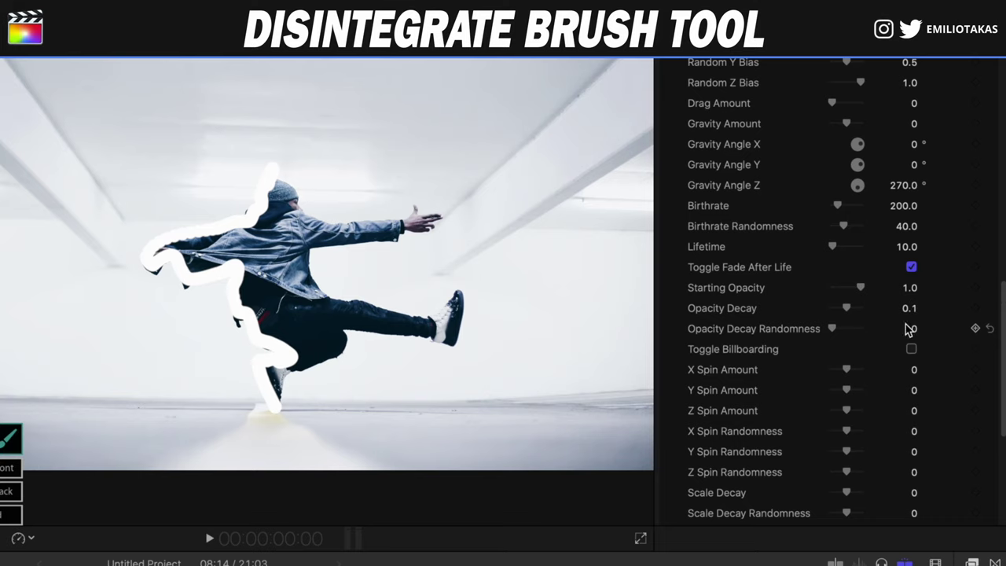
scroll(768, 376, "down", 1)
scroll(768, 375, "down", 4)
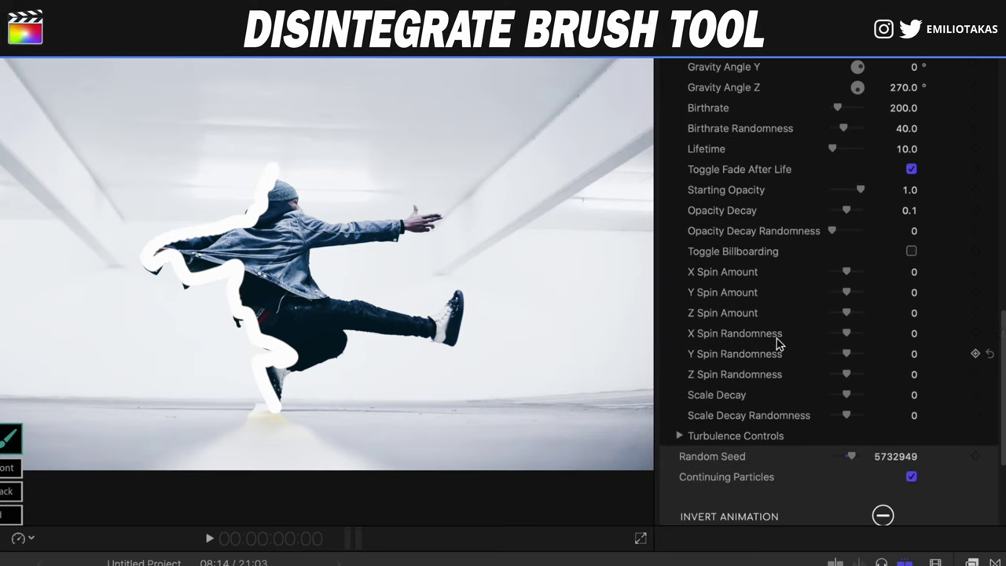
- Set the first title's Random Seed to 5911681 and have Toggle Motion Blur enabled
left_click_drag(881, 464, 885, 466)
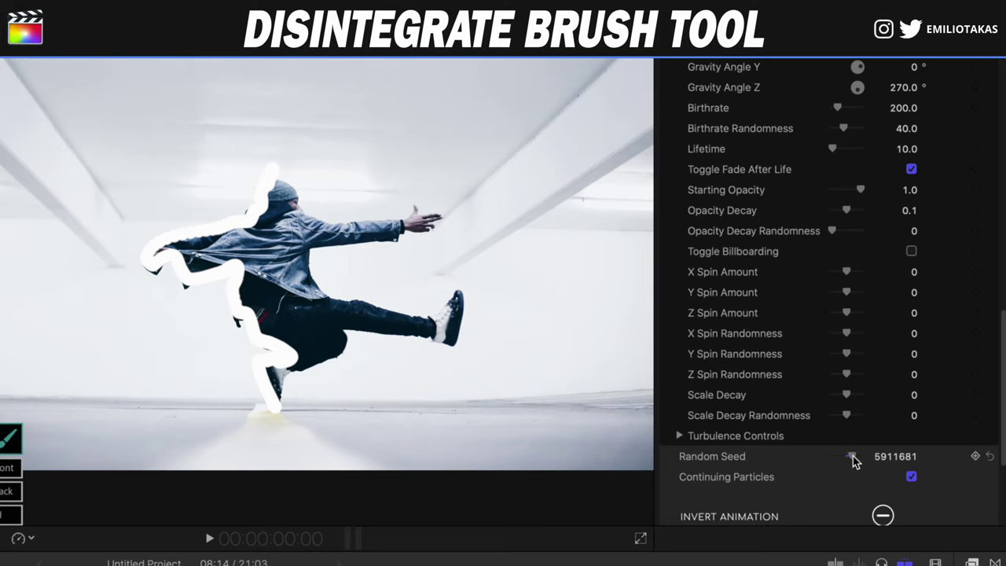
scroll(849, 465, "down", 2)
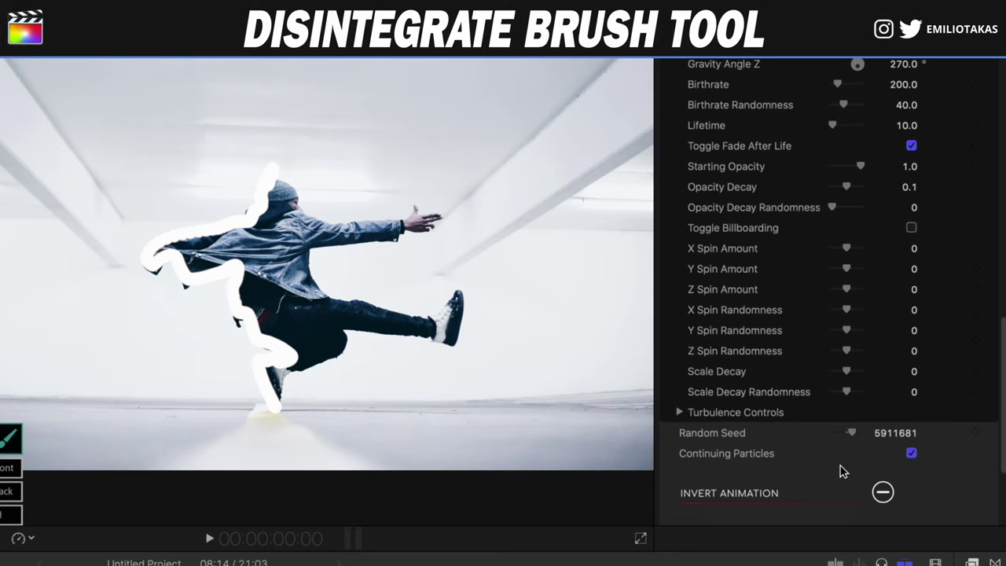
scroll(919, 451, "down", 2)
scroll(919, 451, "down", 5)
left_click(913, 464)
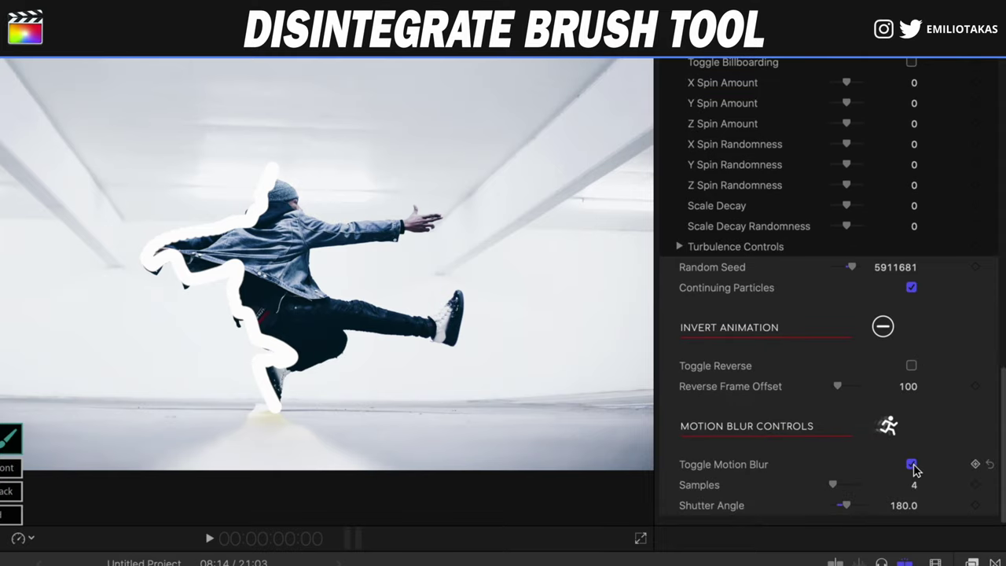
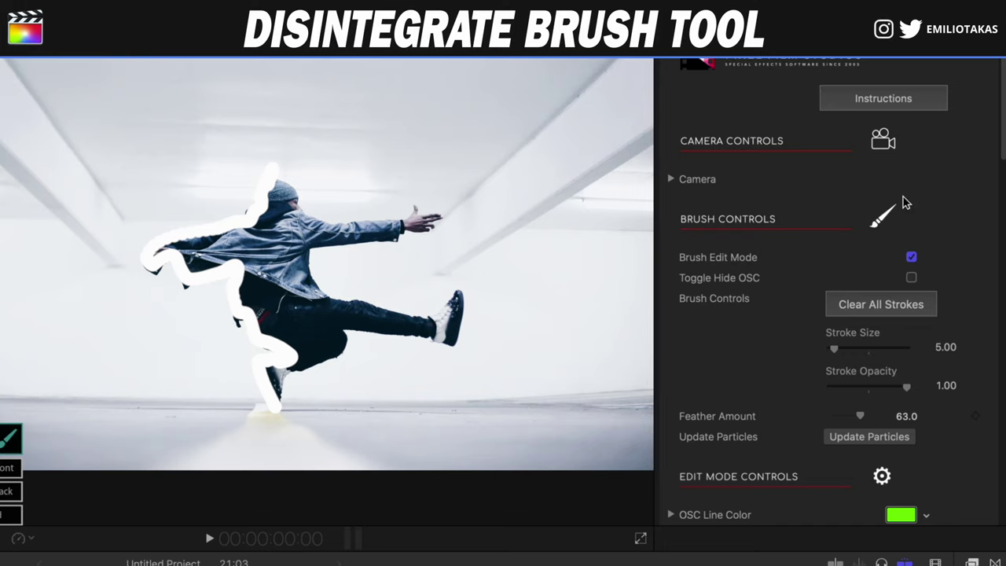
- Turn off Brush Edit Mode and play back the disintegration effect on the first dancer clip
left_click(911, 256)
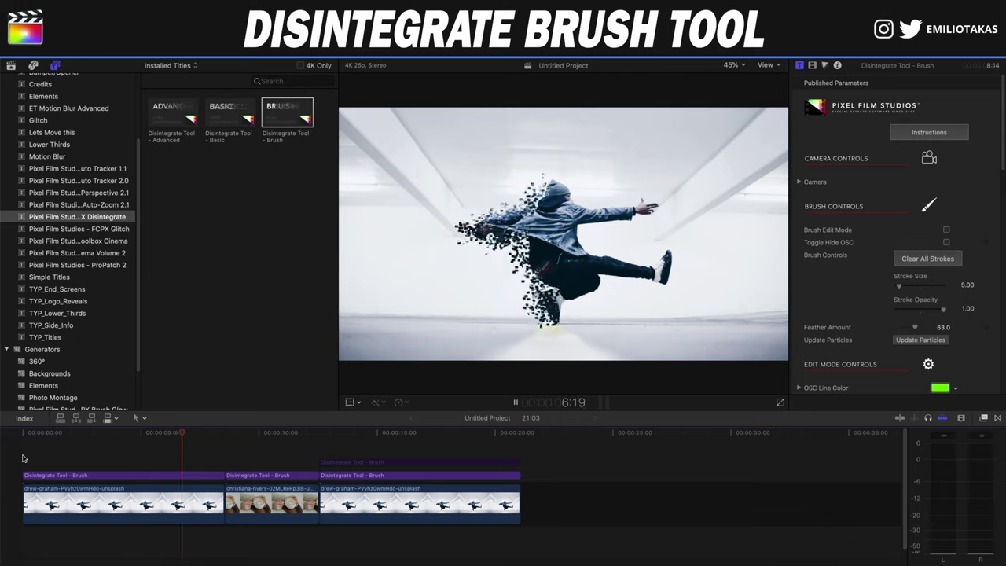
key("space")
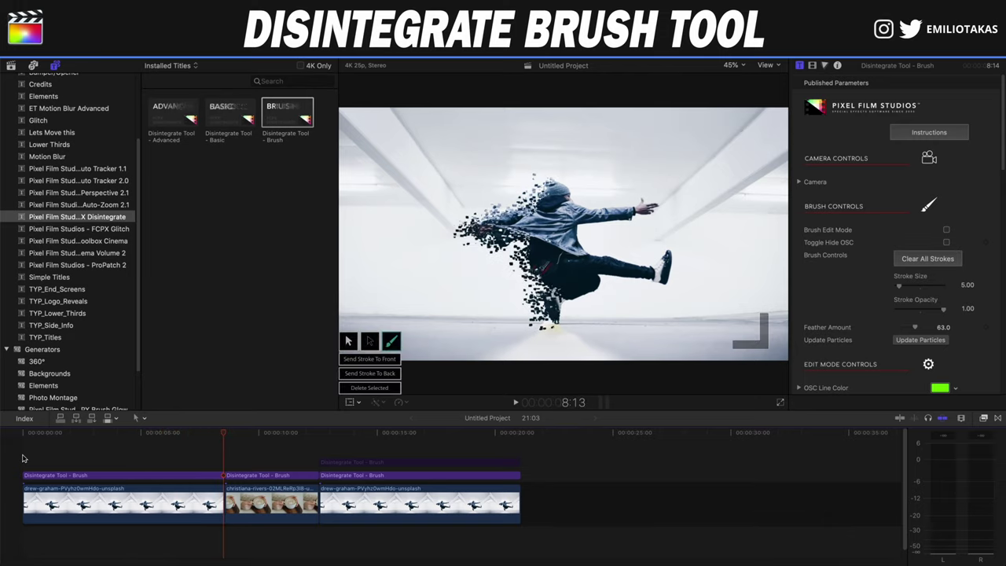
- Select the brush title above the coffee cup clip and inspect its painted area by switching Brush Edit Mode on and off
left_click(228, 457)
left_click(256, 475)
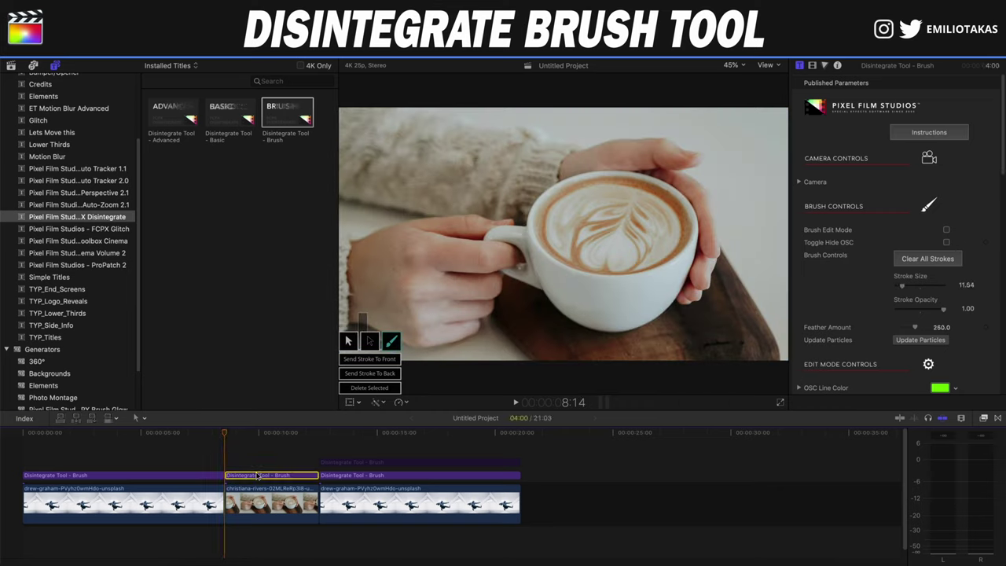
left_click(946, 230)
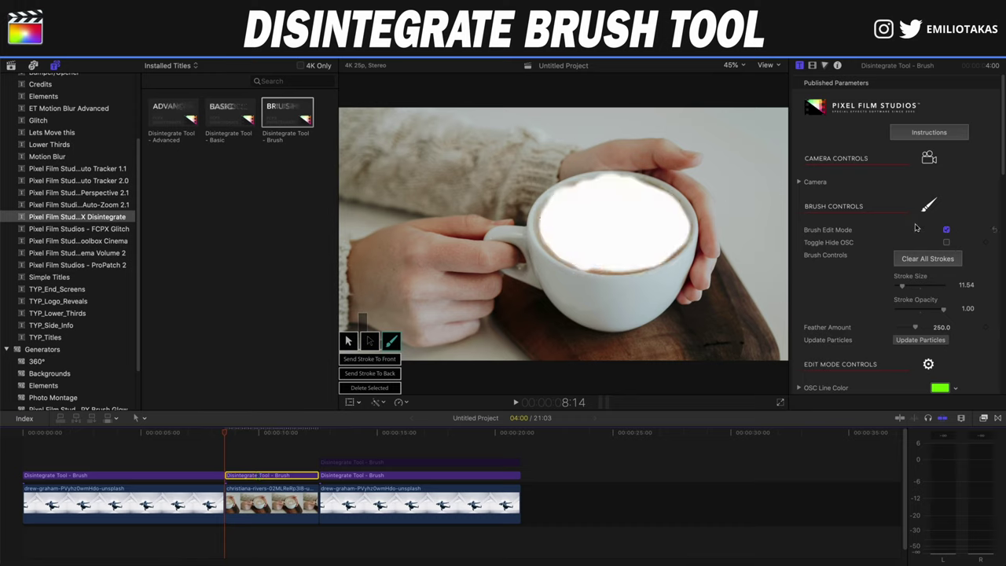
left_click(946, 230)
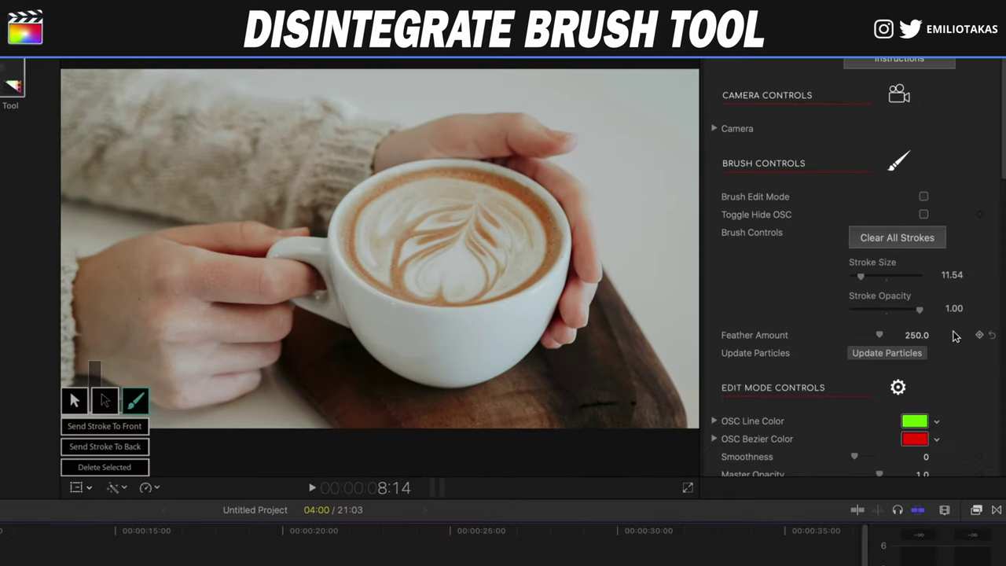
- Examine the coffee cup title's particle settings, from luma thresholds and velocity through drag, birthrate, lifetime and Continuing Particles
scroll(969, 296, "down", 5)
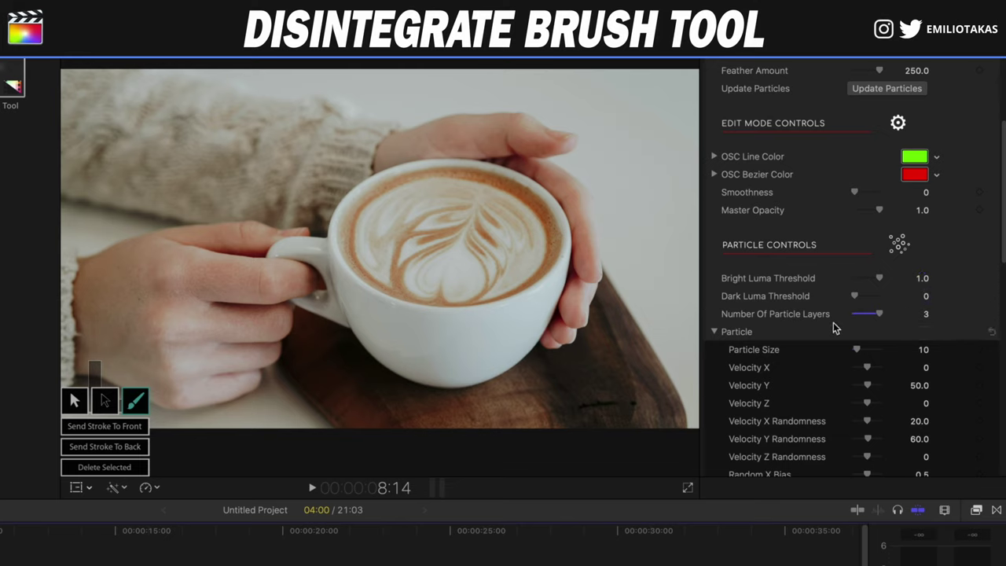
scroll(900, 318, "down", 8)
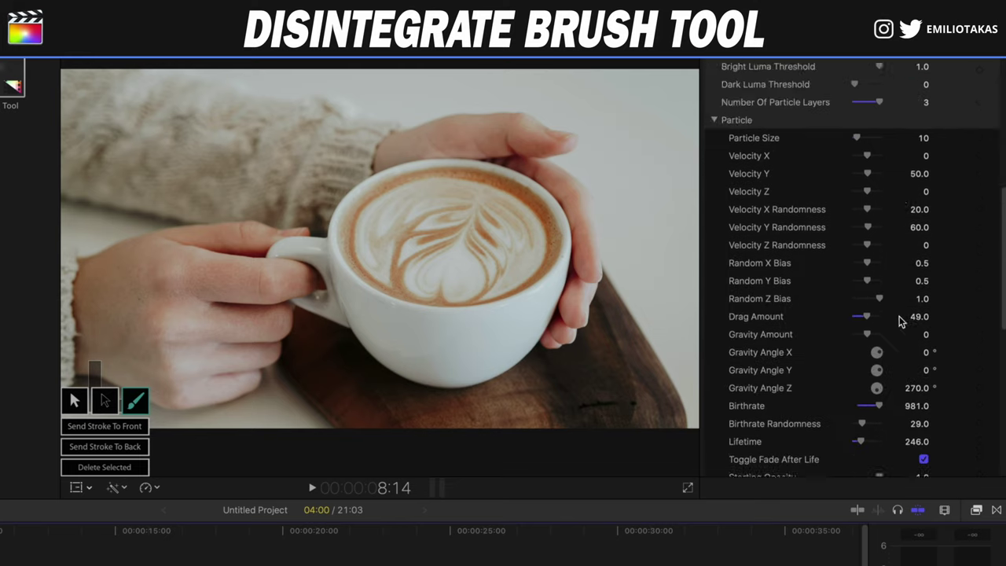
scroll(892, 309, "up", 1)
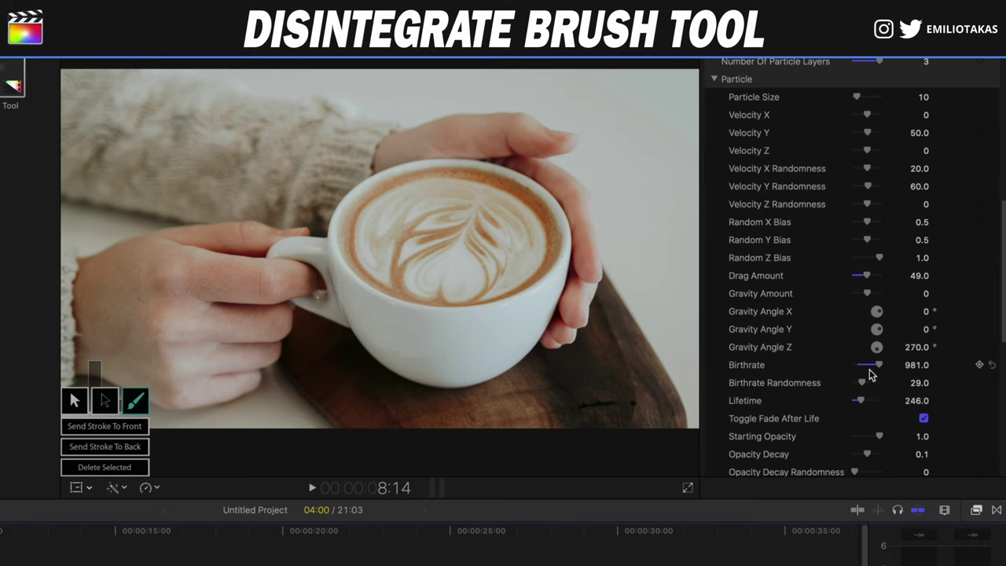
scroll(915, 374, "down", 1)
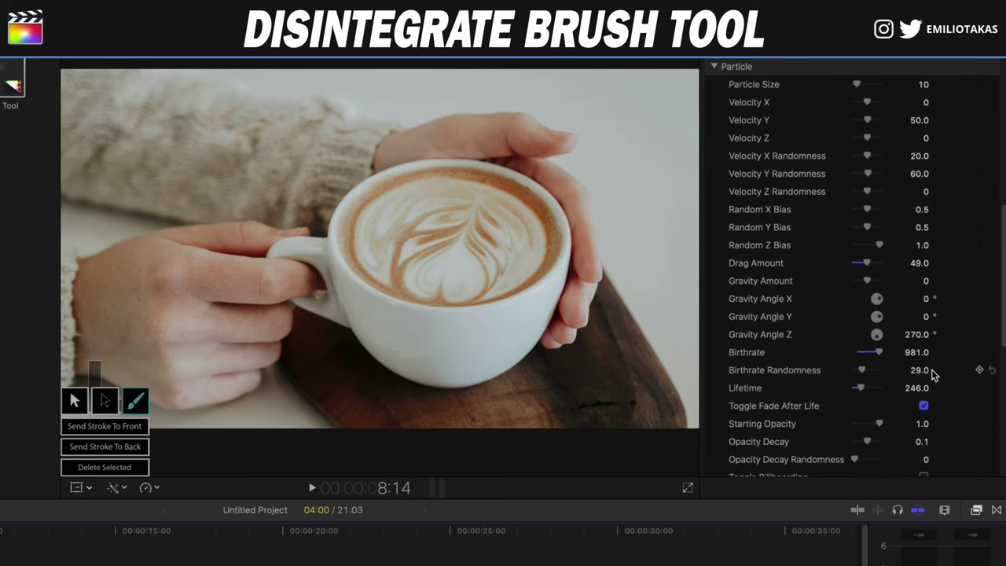
scroll(896, 395, "down", 1)
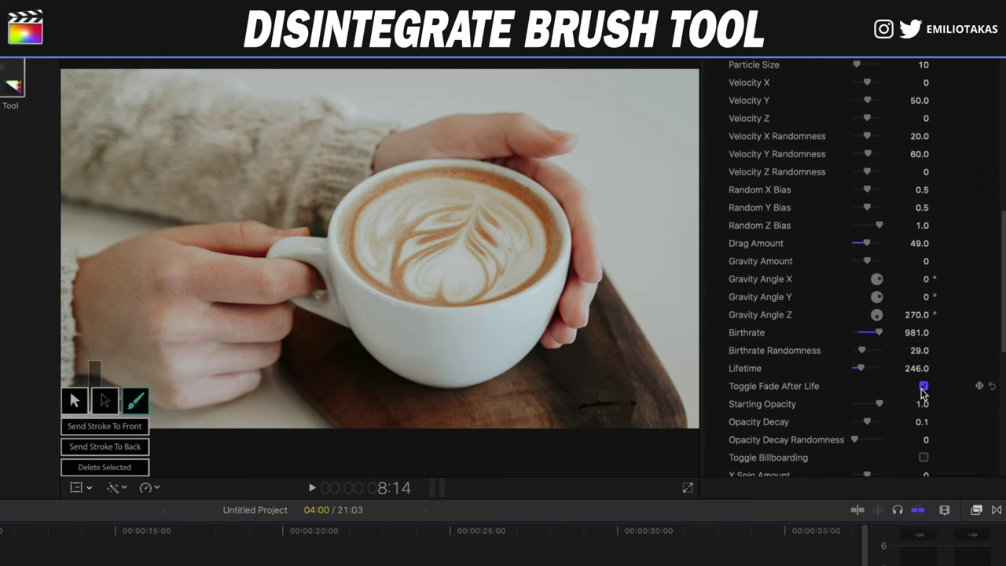
scroll(889, 387, "down", 5)
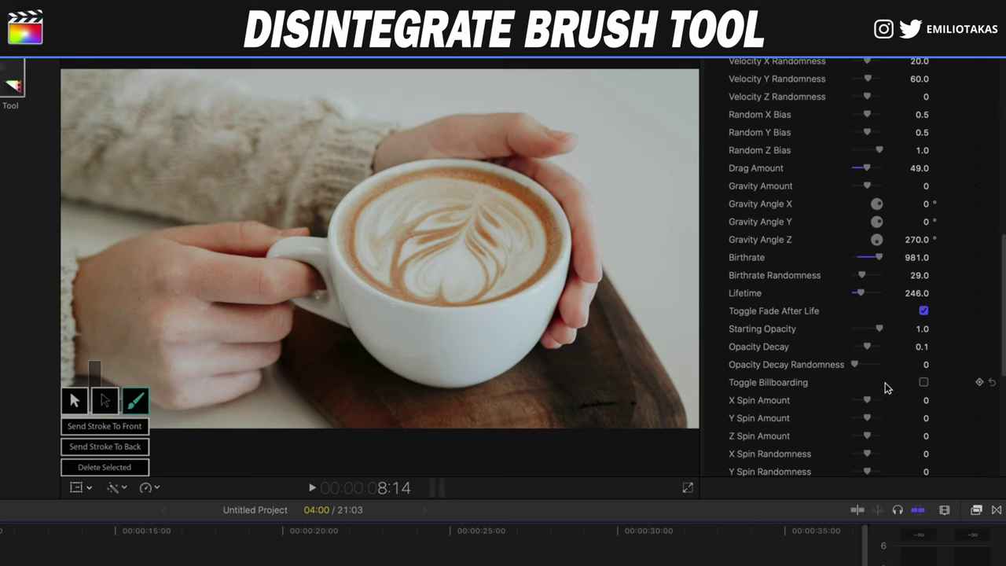
scroll(885, 387, "down", 5)
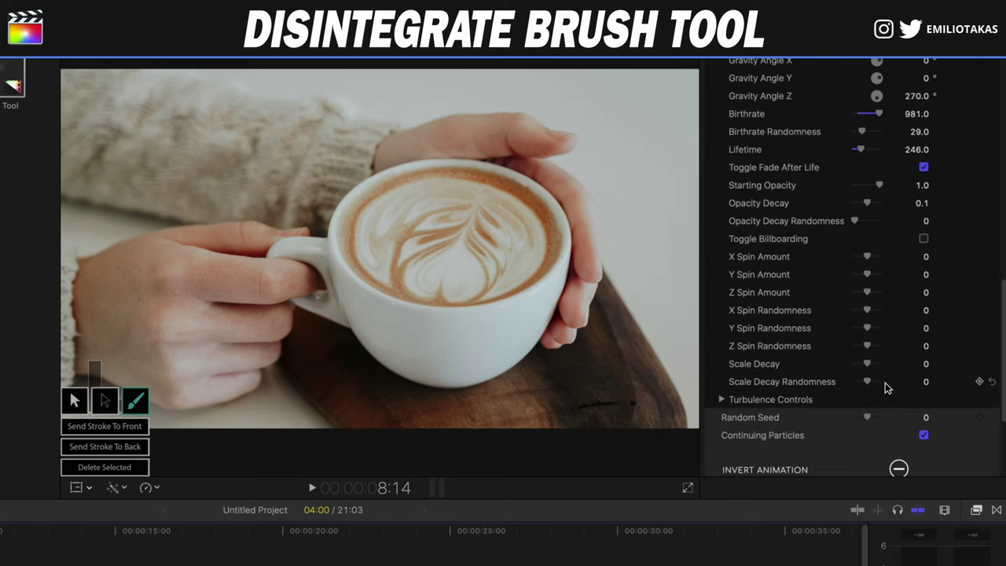
scroll(844, 307, "down", 4)
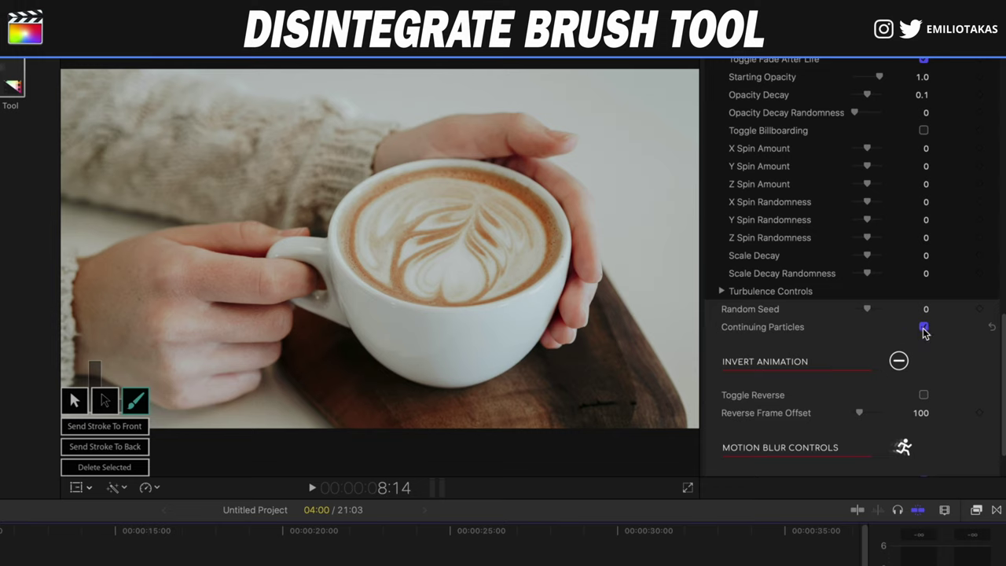
scroll(923, 331, "down", 3)
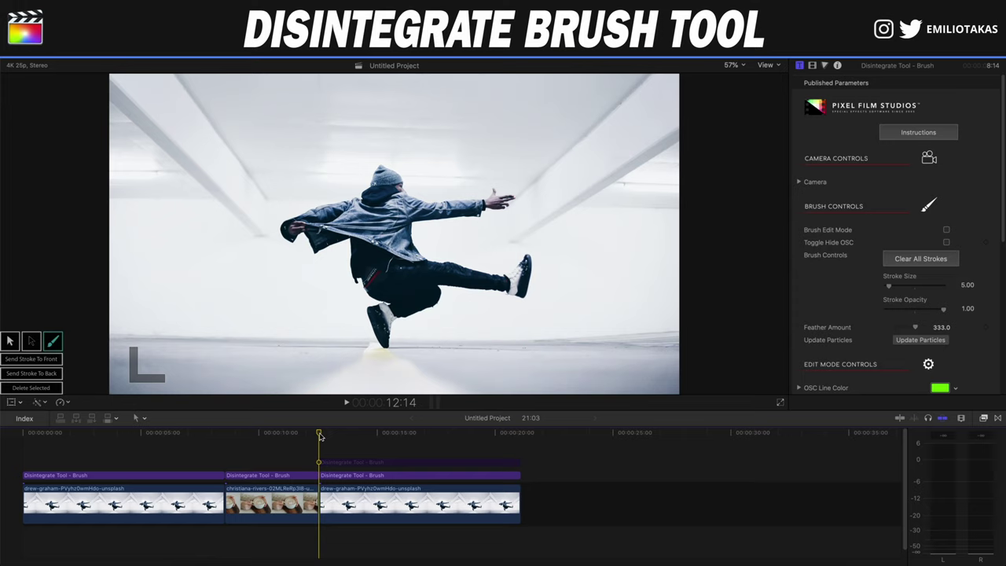
- Select the brush title above the last dancer clip and inspect its painted area by switching Brush Edit Mode on and off
key("c")
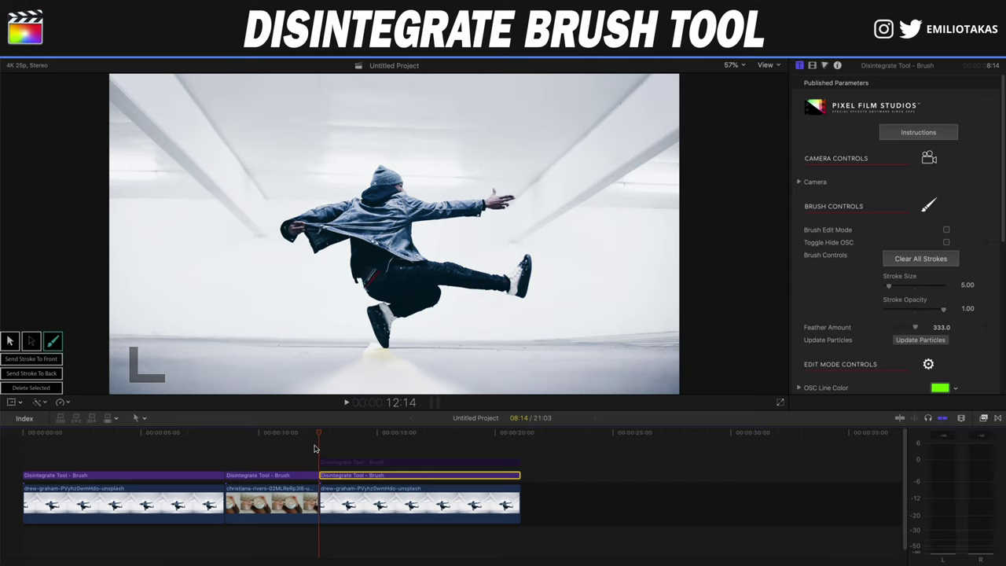
left_click(947, 230)
left_click(947, 230)
- Examine the last title's particle controls, from the luma thresholds to the expanded Particle group's size and velocity settings
scroll(871, 256, "down", 5)
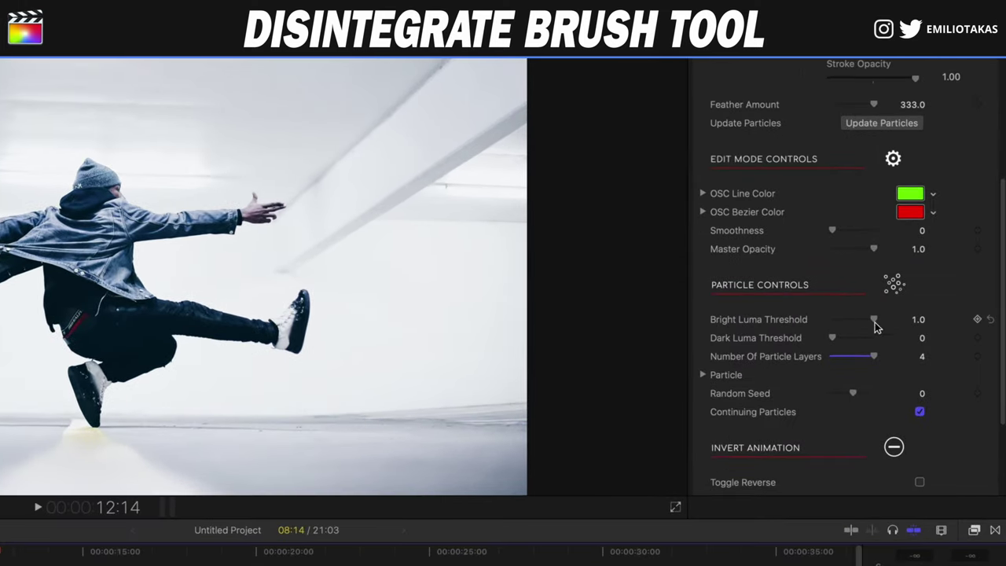
scroll(877, 327, "down", 1)
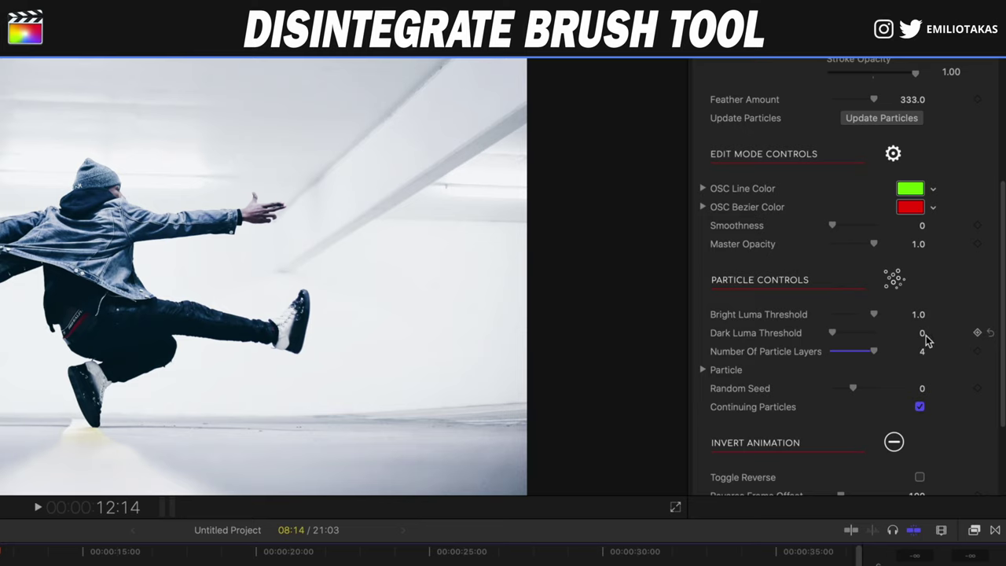
left_click(701, 370)
scroll(714, 361, "down", 10)
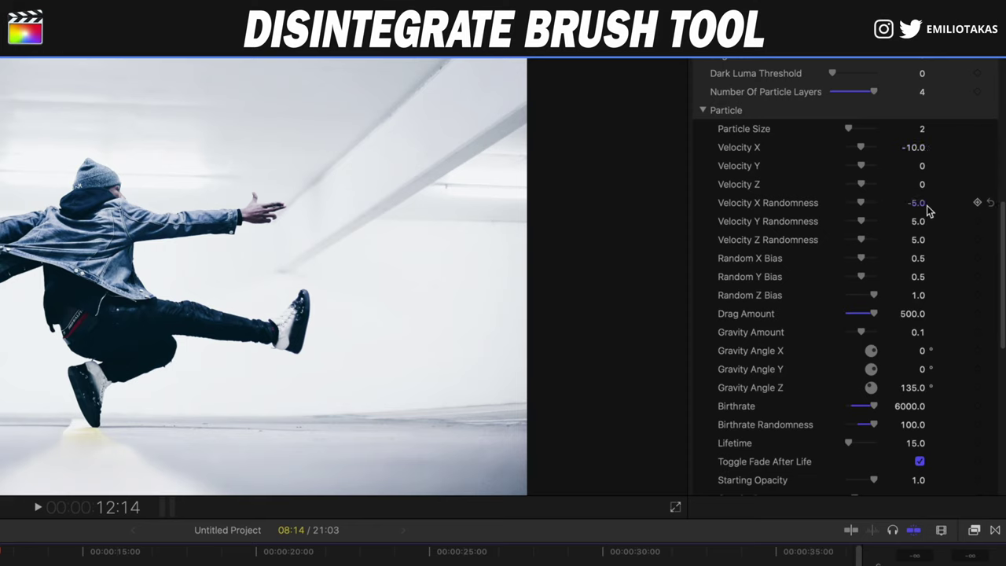
- Try a Drag Amount of 99 for the particles and return it to 500
left_click(904, 313)
type("99")
key("Return")
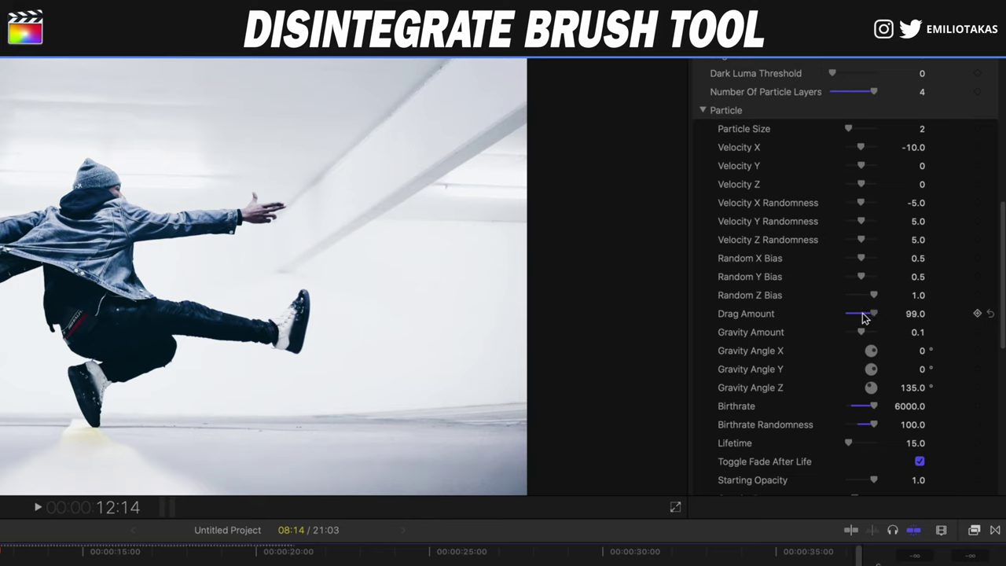
left_click(914, 315)
type("500")
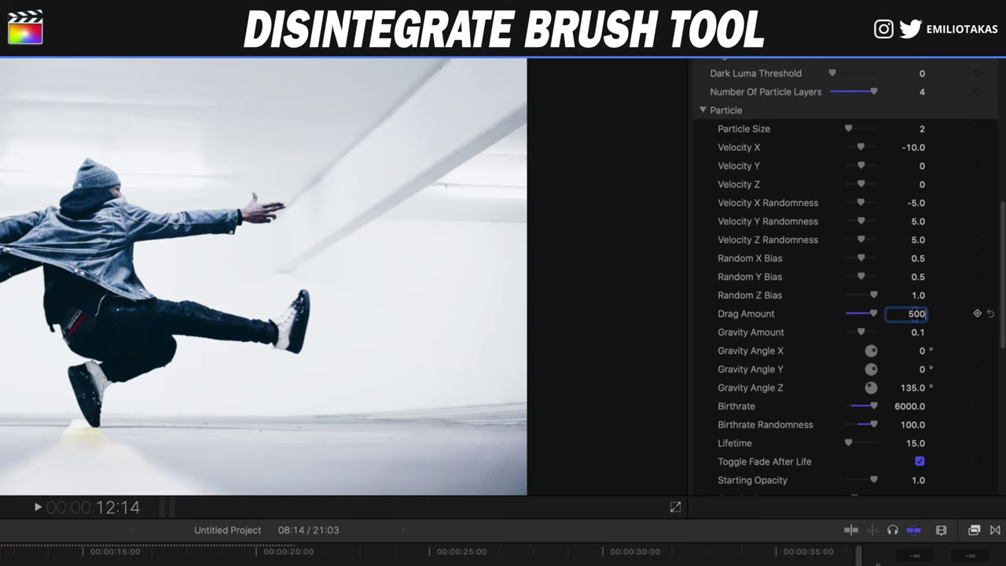
key("Return")
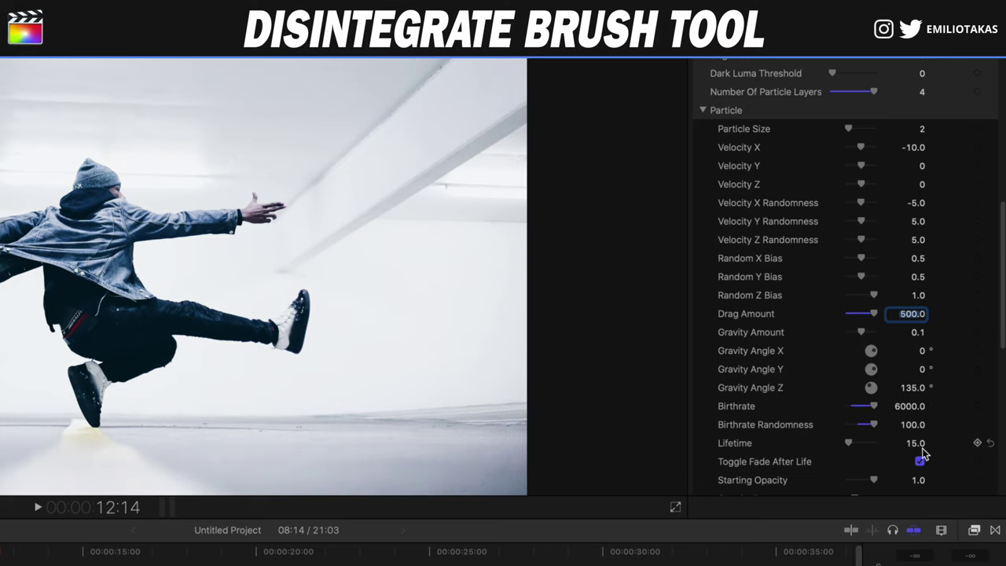
- Examine the remaining particle settings, from lifetime, opacity decay, billboarding, spin and scale decay through turbulence, Continuing Particles, reverse and motion blur
scroll(909, 462, "down", 1)
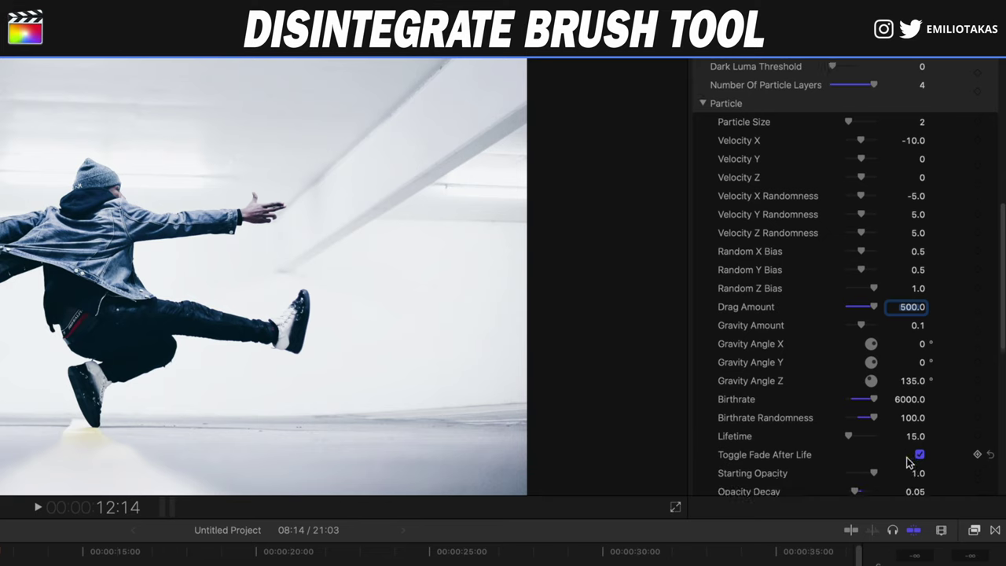
scroll(910, 462, "down", 2)
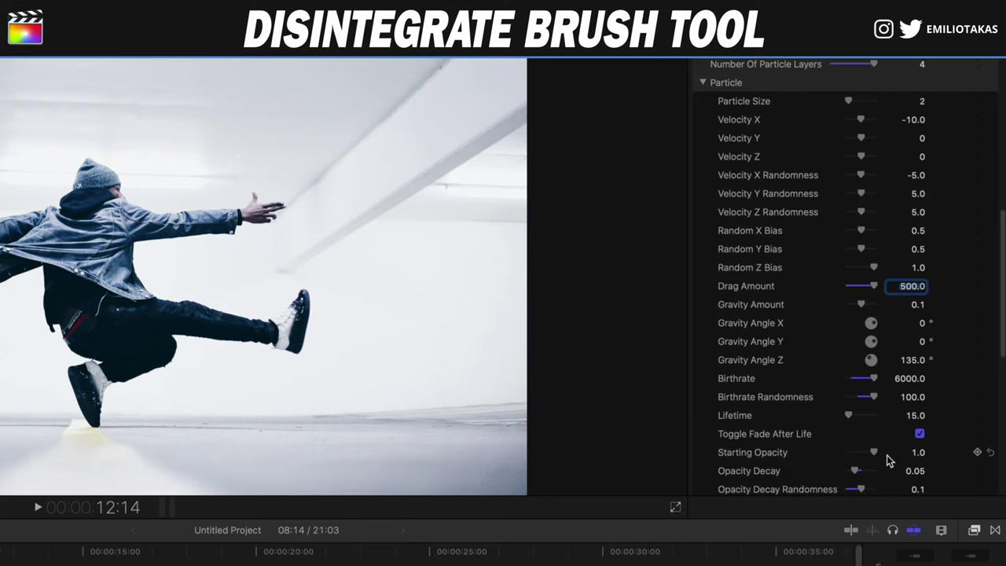
scroll(888, 460, "down", 2)
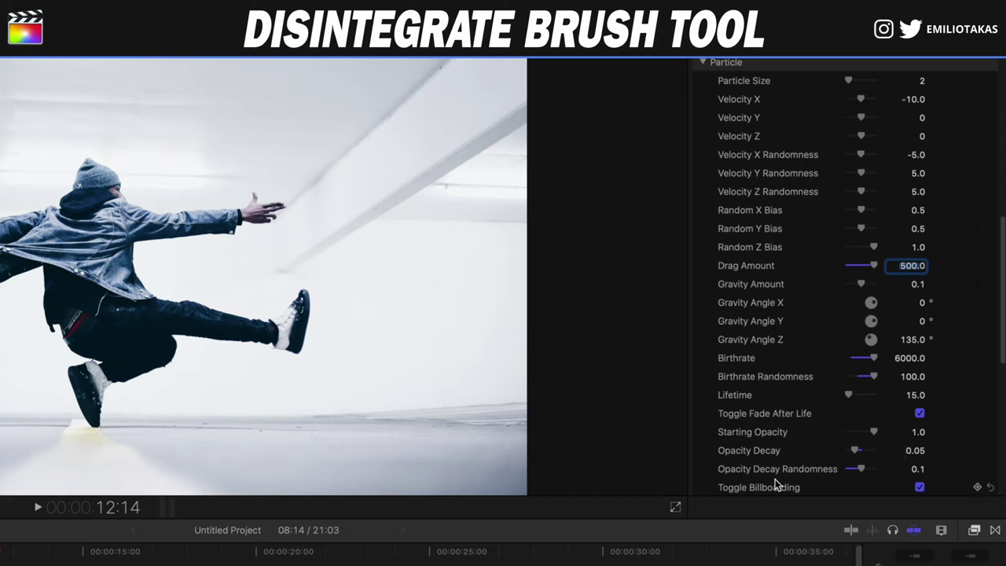
scroll(775, 475, "down", 3)
scroll(775, 461, "down", 1)
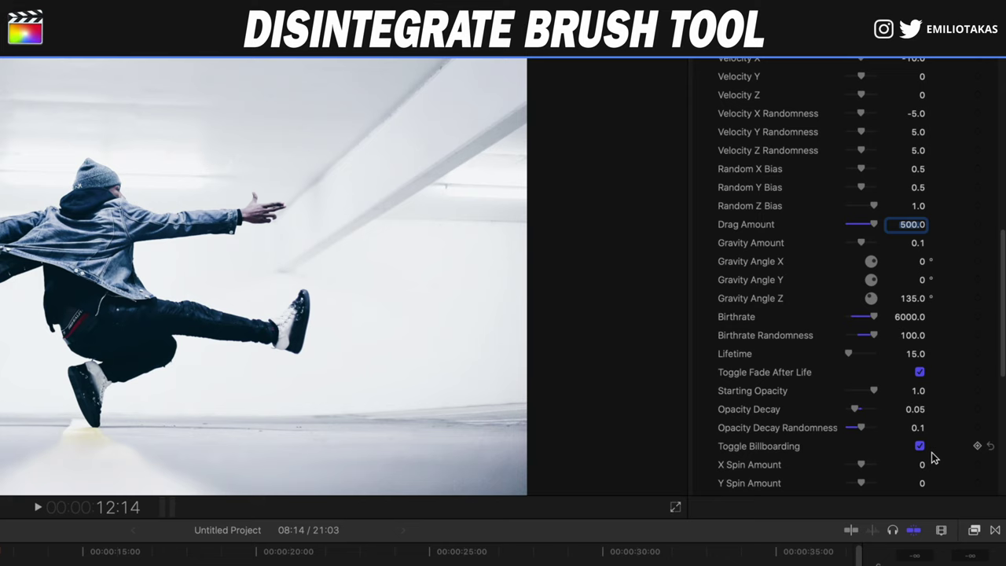
scroll(935, 459, "down", 8)
scroll(923, 408, "down", 5)
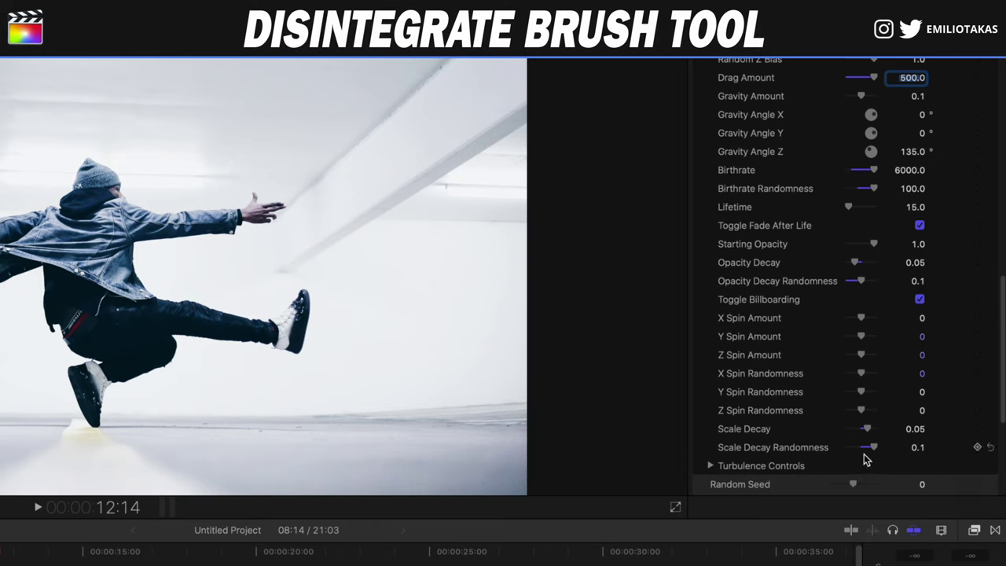
scroll(864, 464, "down", 4)
left_click(711, 418)
scroll(731, 421, "down", 3)
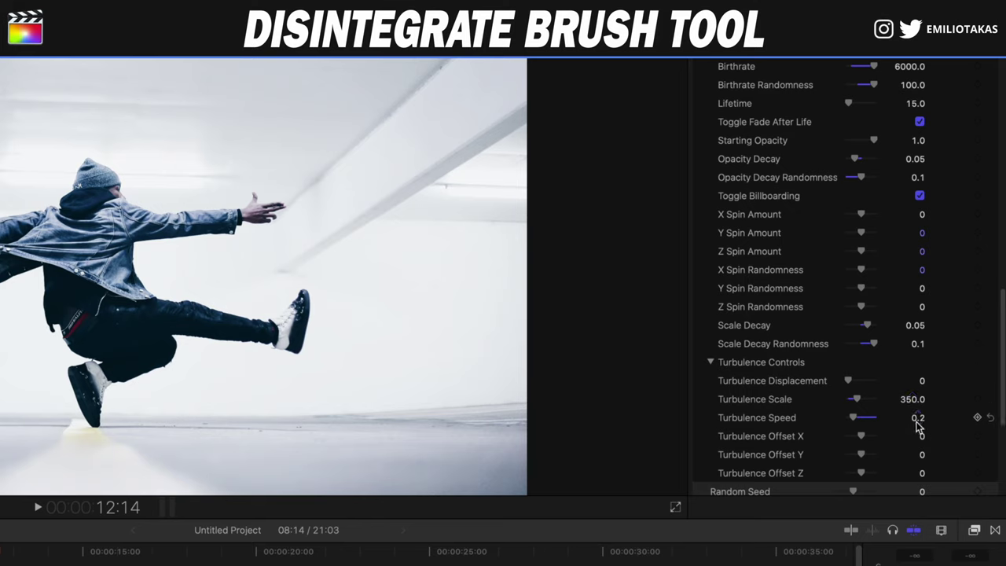
scroll(856, 459, "down", 2)
scroll(856, 460, "down", 2)
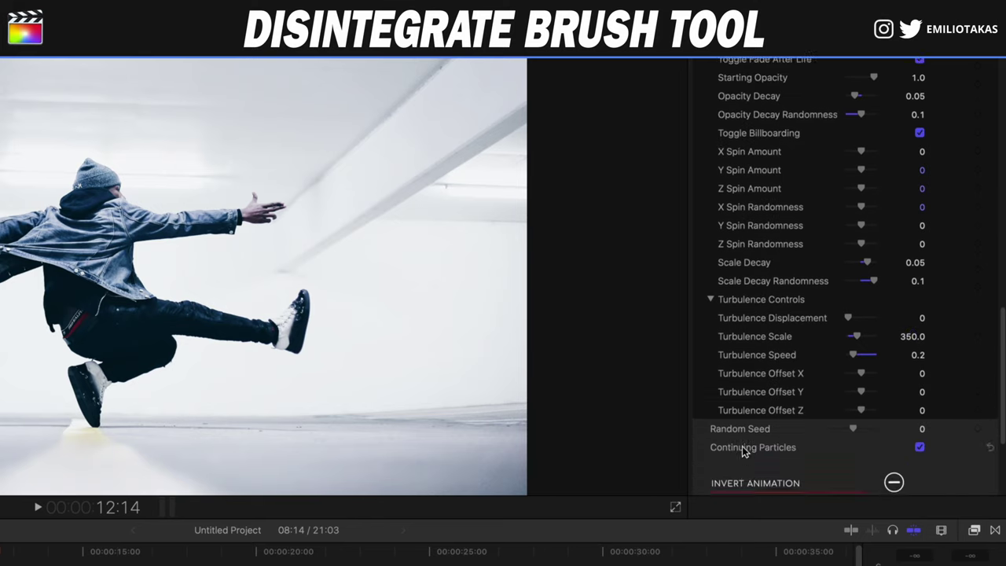
scroll(924, 431, "down", 6)
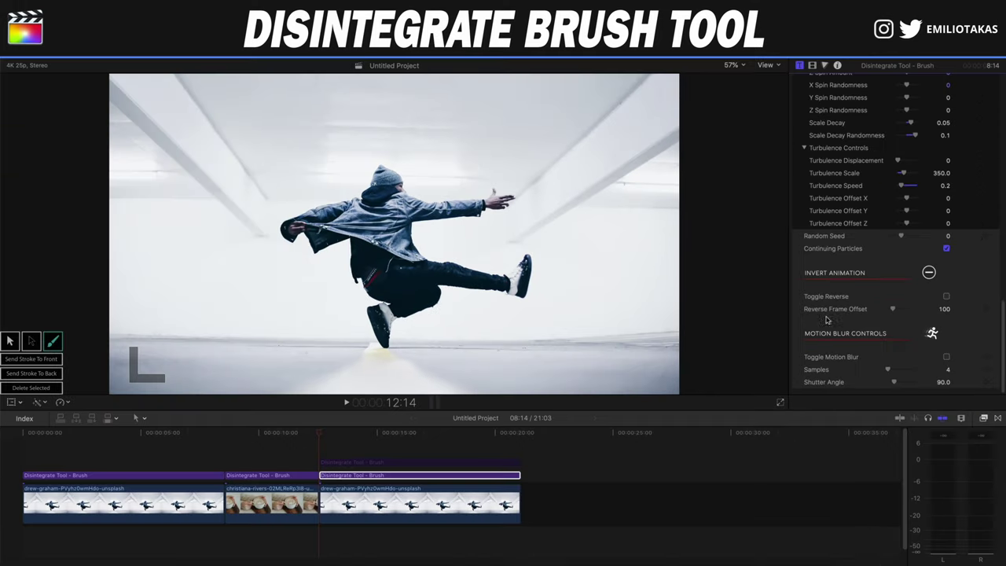
- Play back the disintegration effect on the last dancer clip from its start and return the playhead to 12:14
left_click(318, 446)
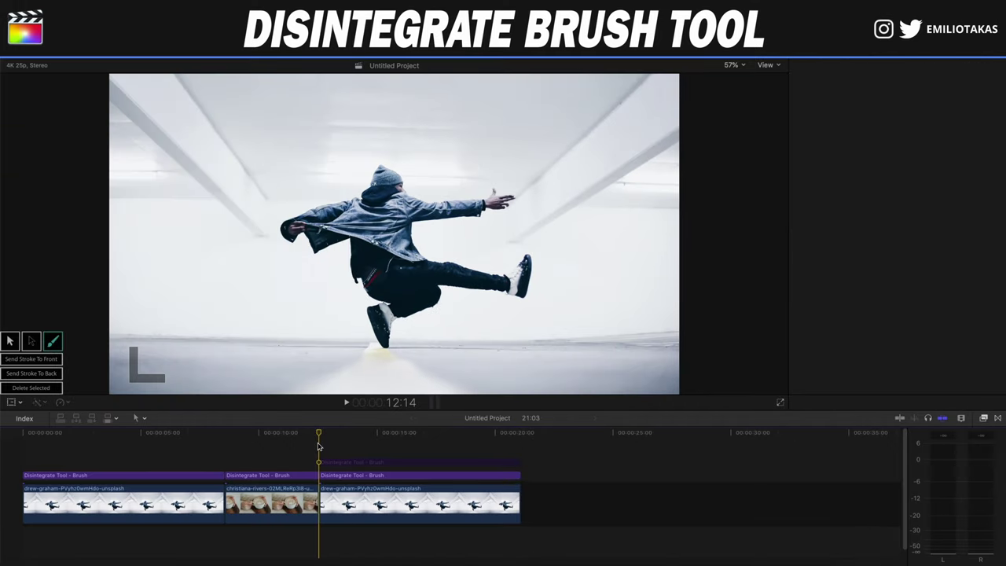
key("space")
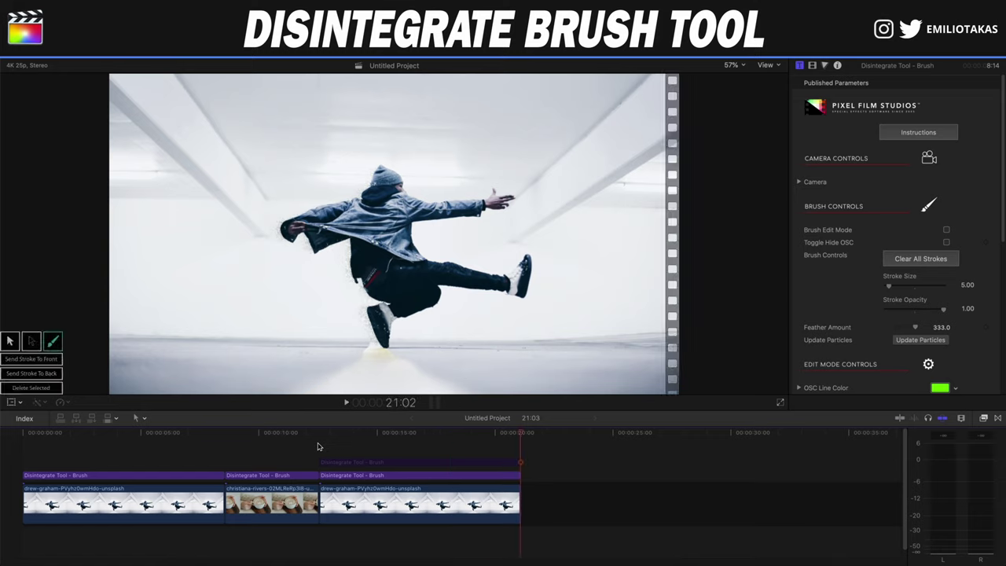
left_click(318, 446)
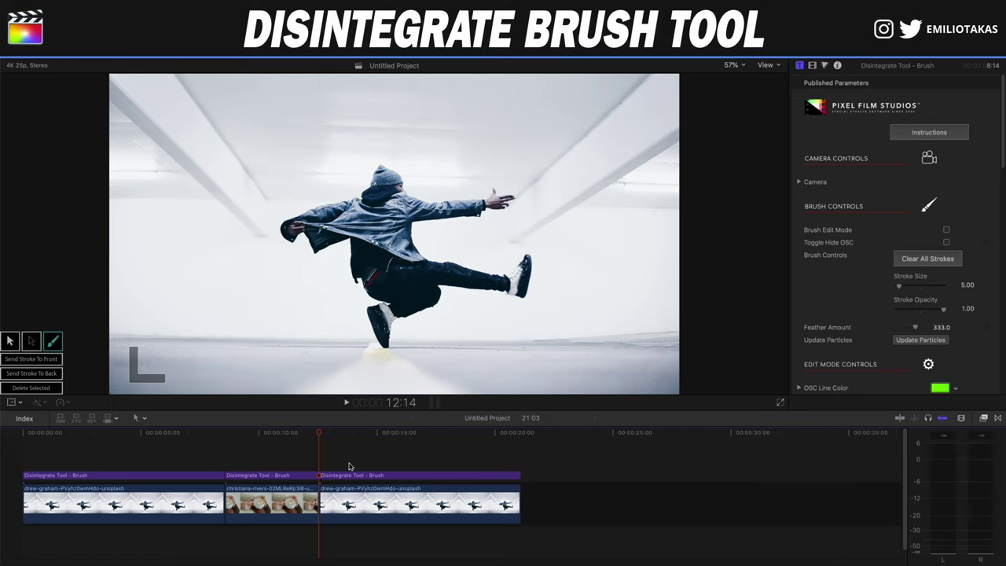
- Duplicate the last dancer clip's brush title onto the layer directly above it and start playback
left_click(360, 476)
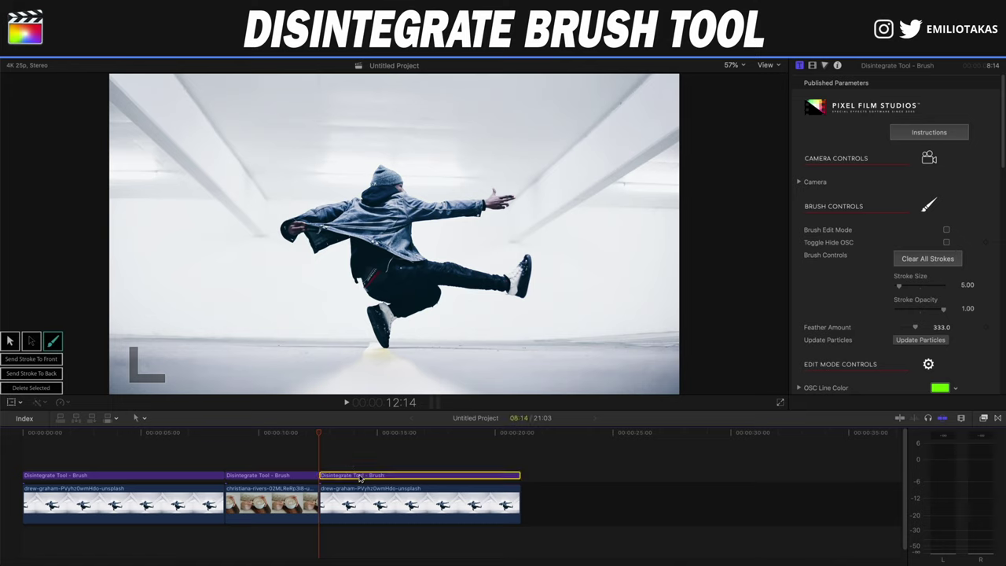
left_click_drag(359, 476, 360, 455)
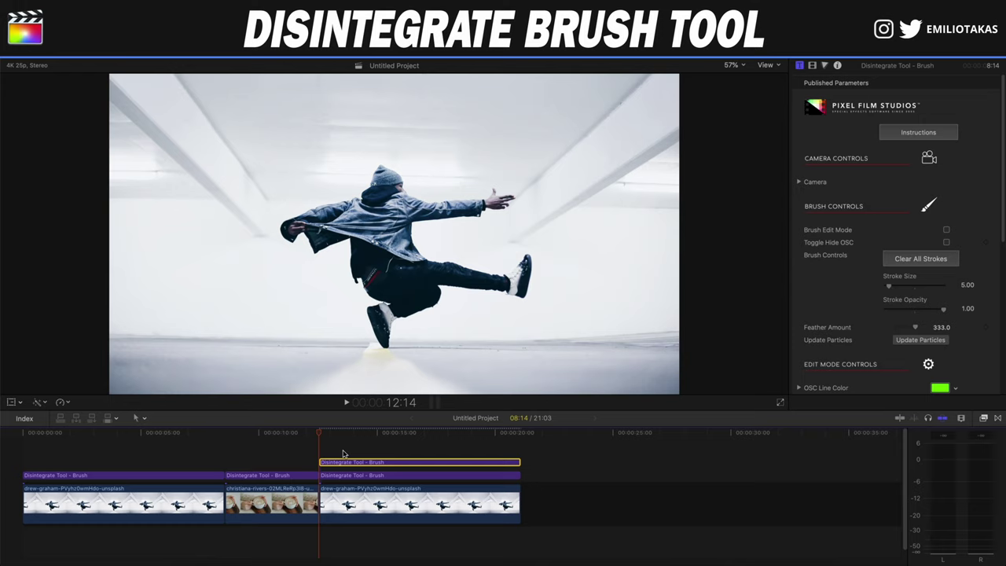
key("l")
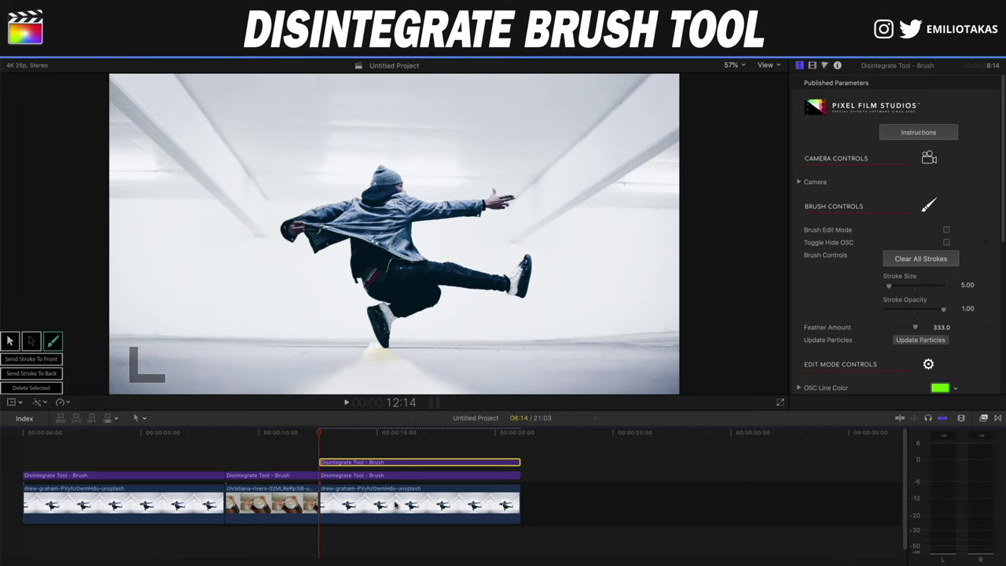
- Check the photo clip under the stacked brush titles and disable the upper title
left_click(395, 505)
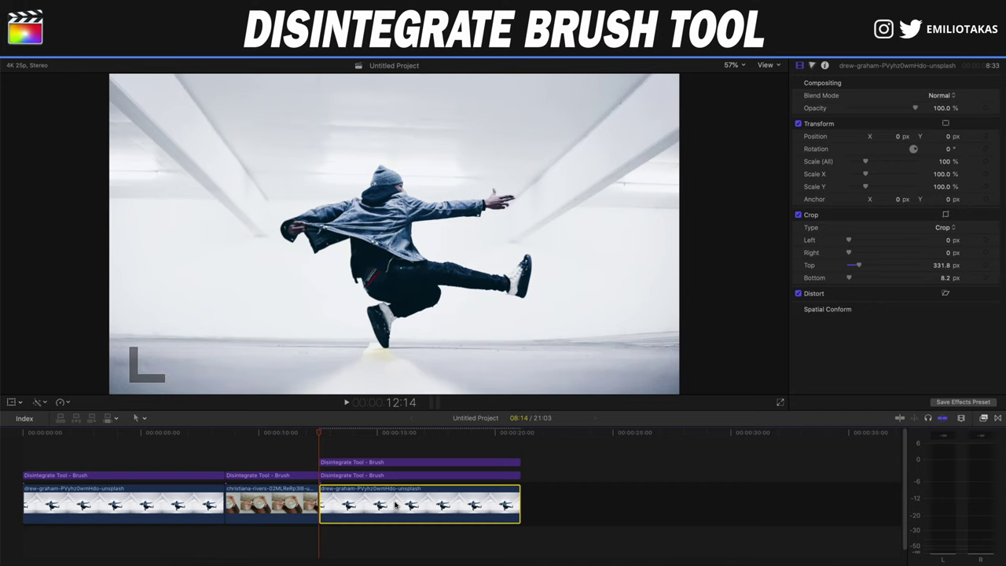
left_click(414, 464)
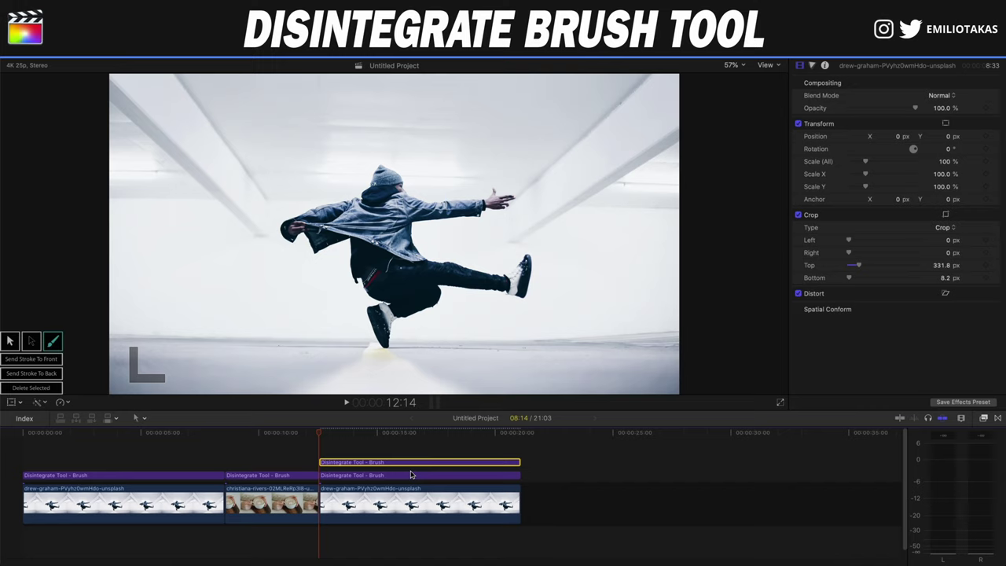
key("Delete")
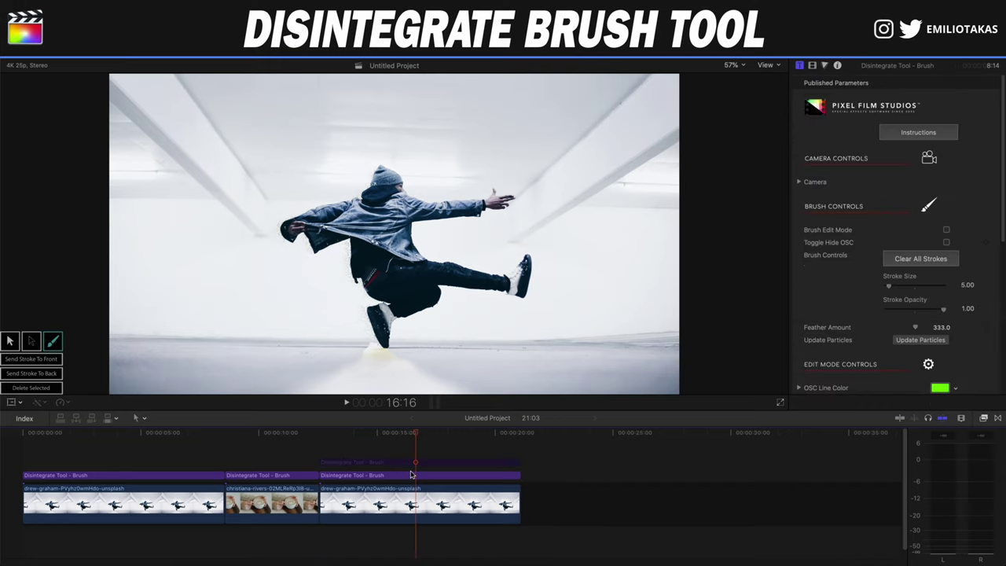
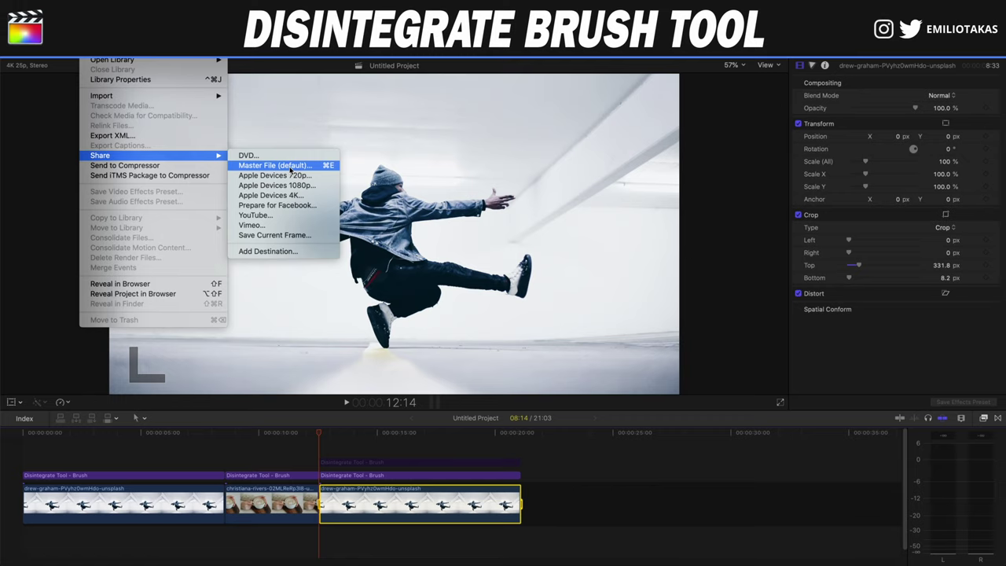
- Start a Master File export of the selected last dancer clip and review its export settings
left_click(329, 168)
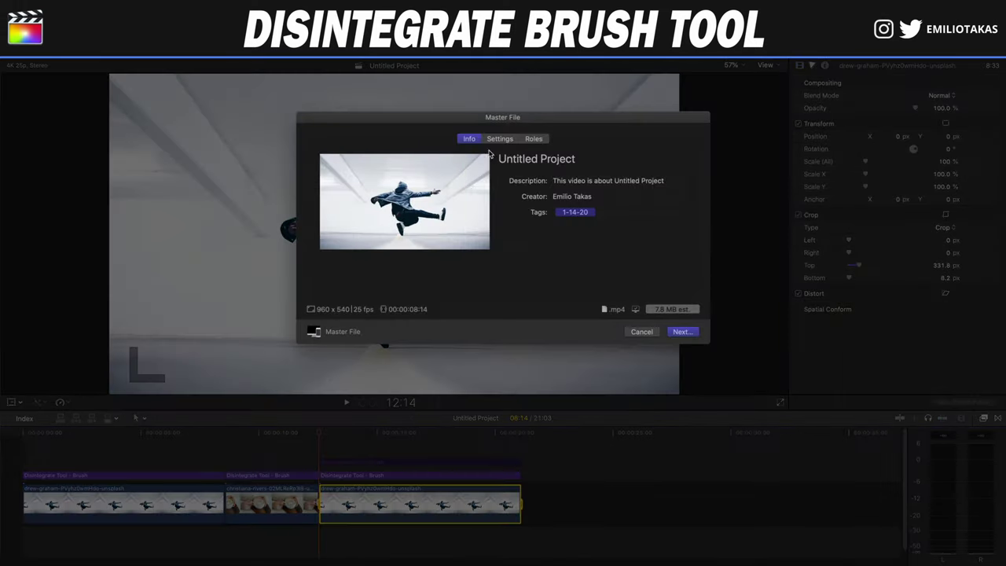
left_click(501, 140)
left_click(587, 200)
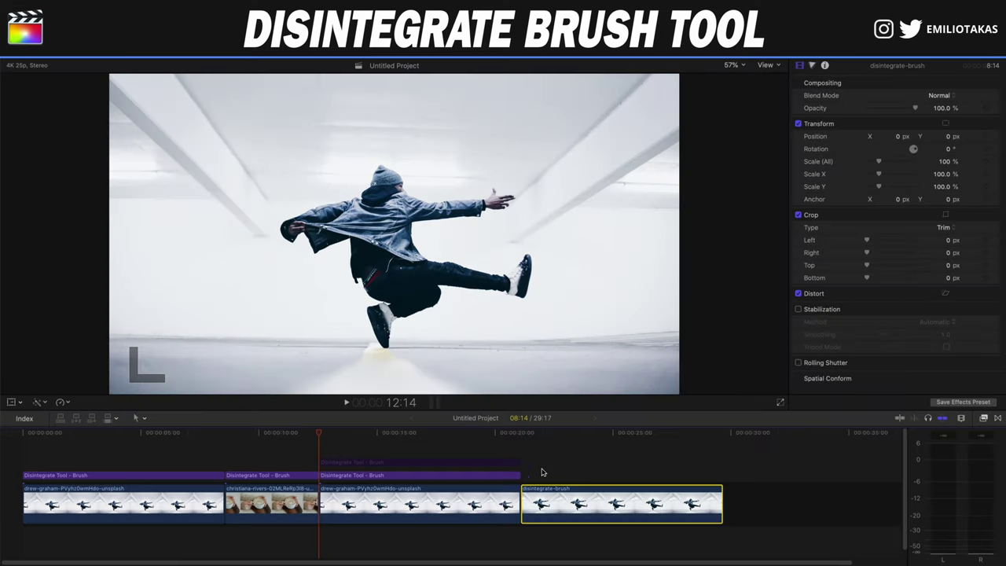
- Play back the rendered disintegrate-brush clip from its start at 21:03 and stop the playback
left_click(519, 456)
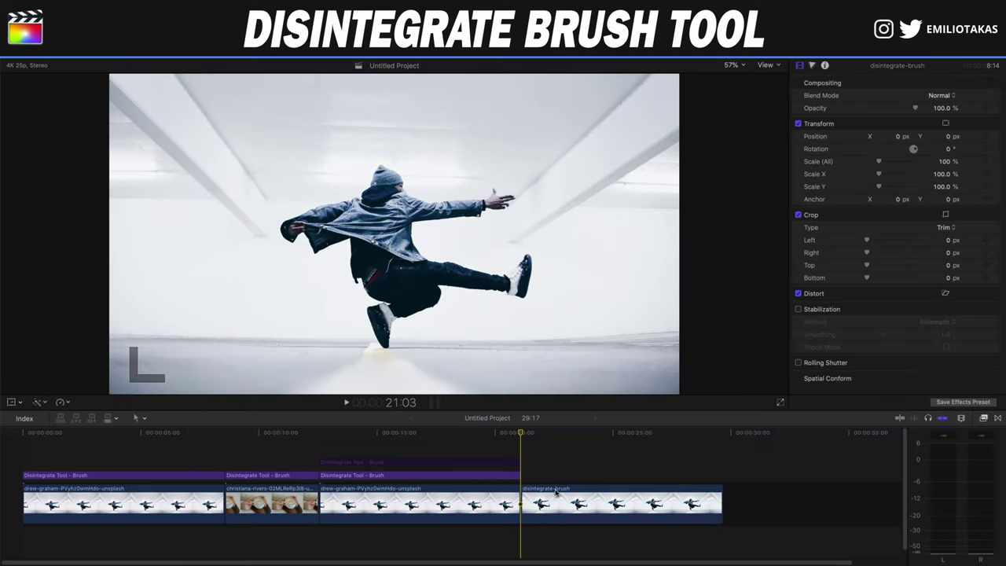
key("l")
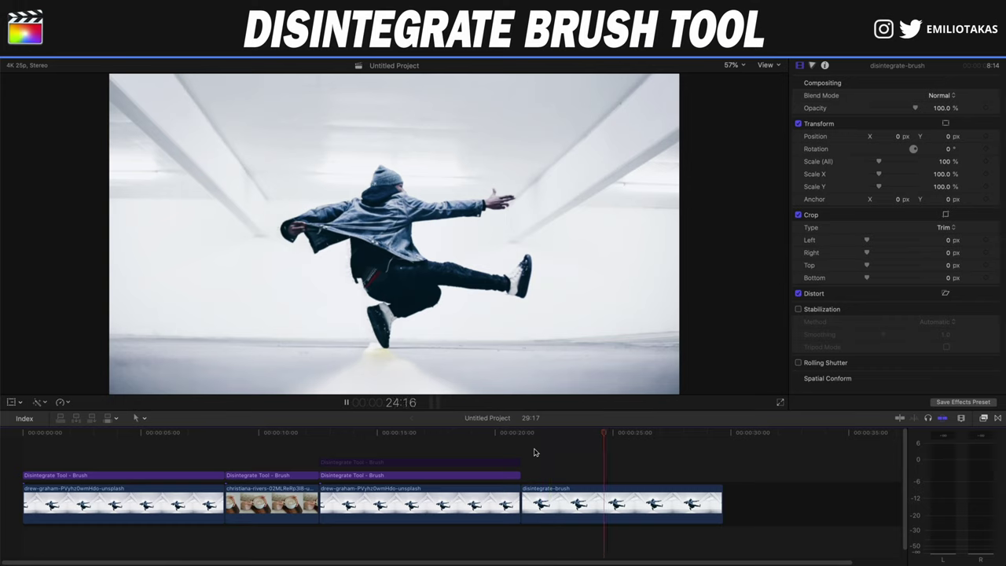
key("k")
- Move the upper brush title from the last dancer clip onto the rendered disintegrate-brush clip and review its particle size and velocity settings
left_click_drag(493, 470, 696, 469)
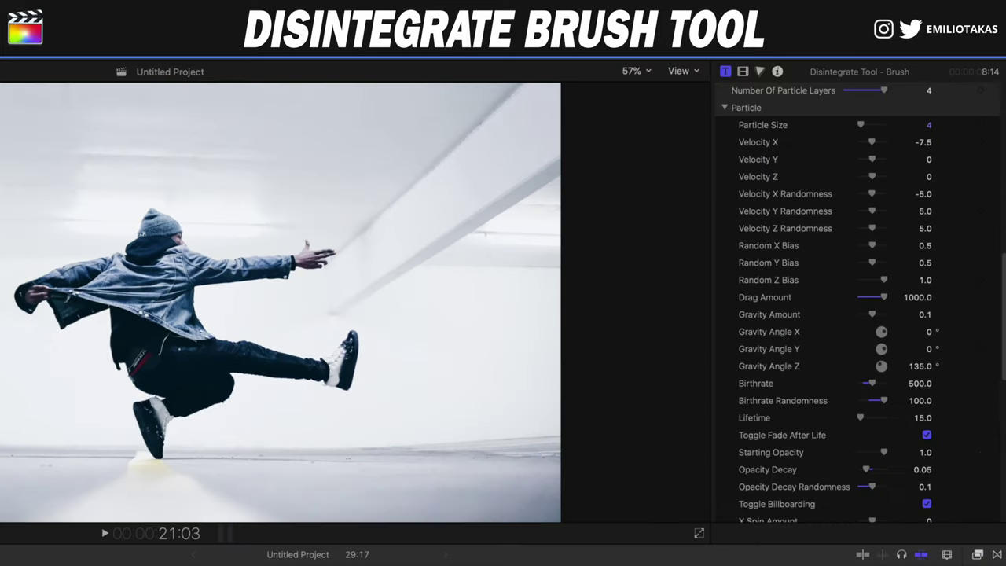
scroll(878, 356, "up", 5)
scroll(880, 362, "down", 1)
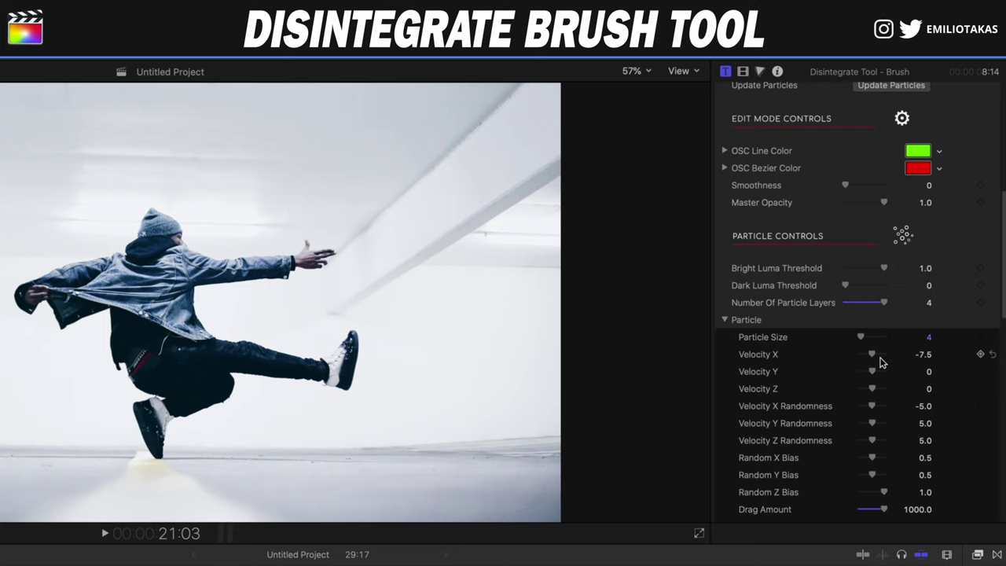
scroll(880, 361, "down", 2)
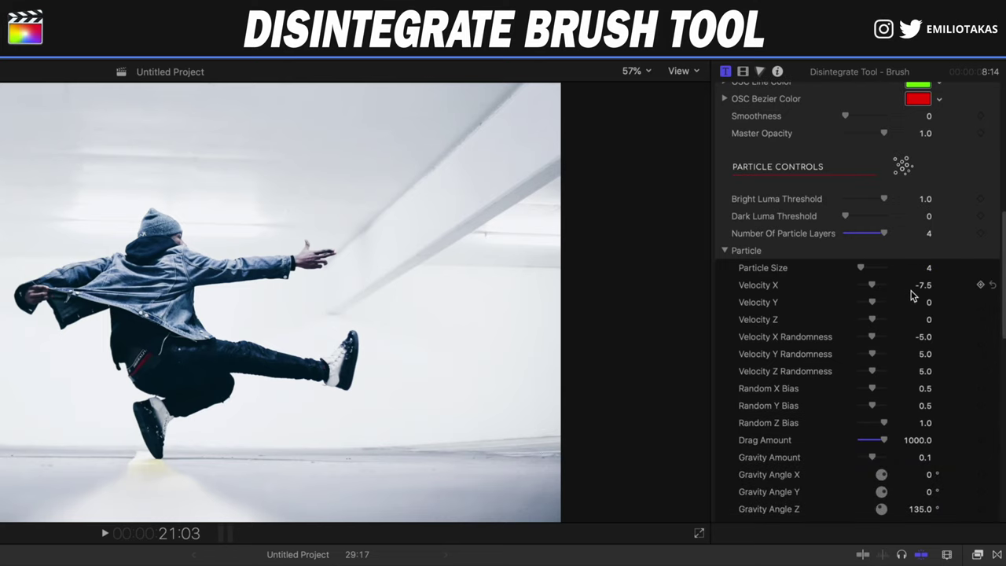
scroll(916, 289, "down", 1)
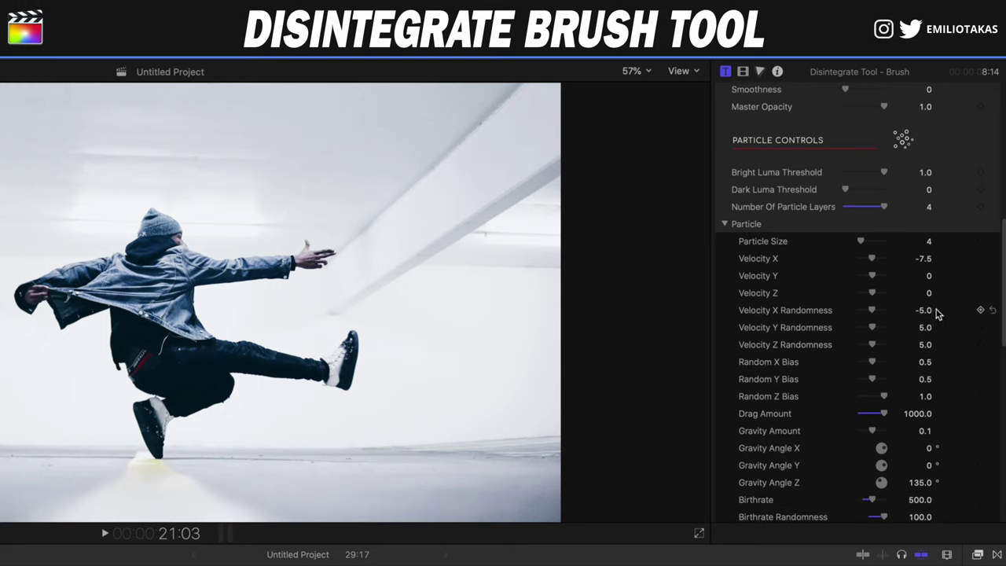
scroll(815, 348, "down", 1)
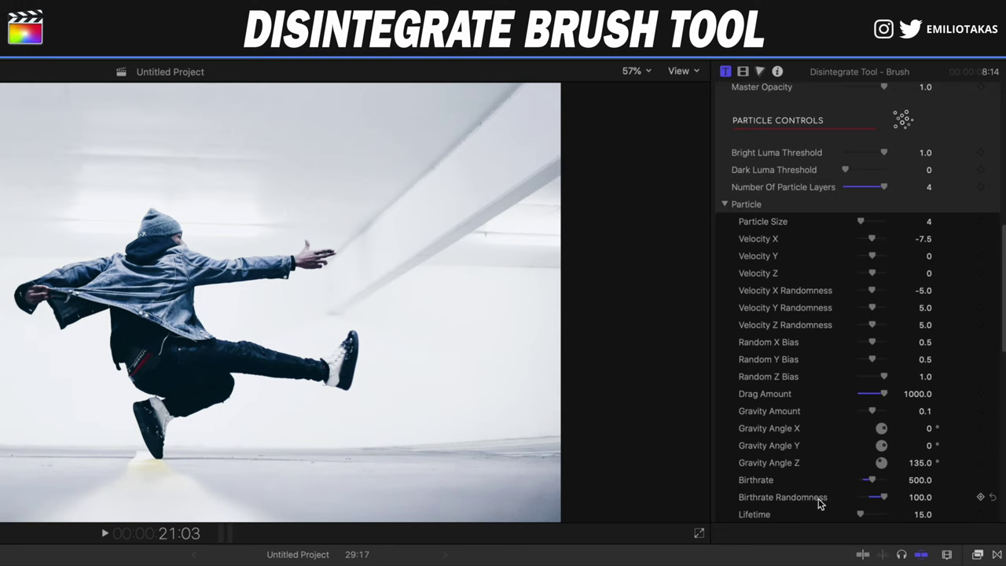
- Review the brush title's birthrate, lifetime, opacity decay, spin, scale decay and turbulence settings
scroll(849, 491, "down", 2)
scroll(849, 491, "down", 4)
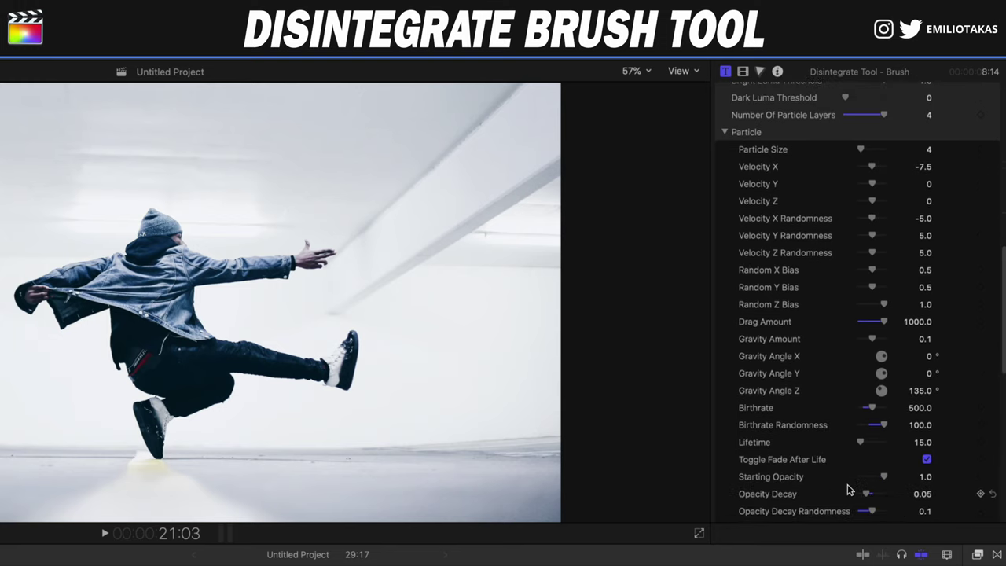
scroll(910, 425, "down", 7)
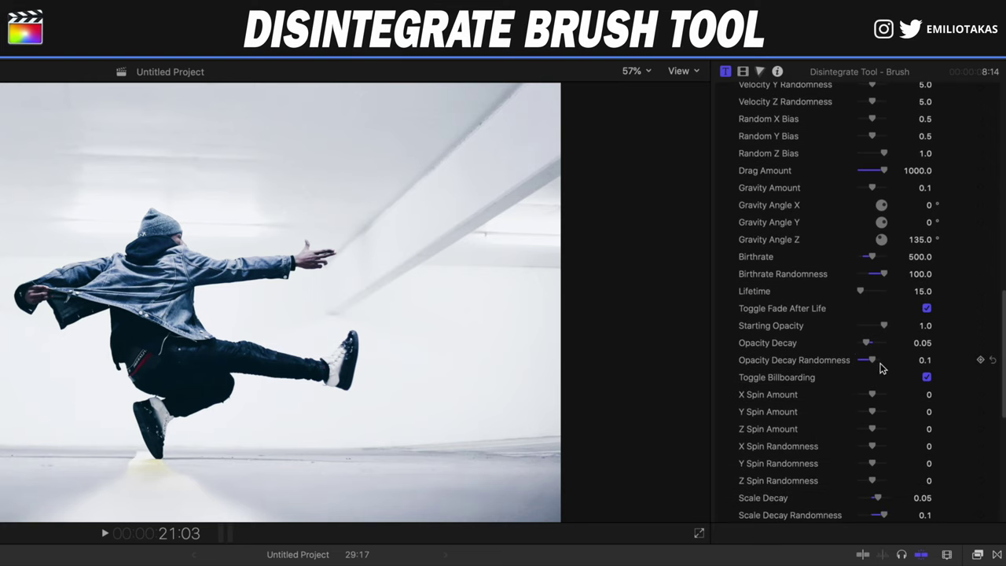
scroll(880, 369, "down", 2)
scroll(882, 366, "down", 1)
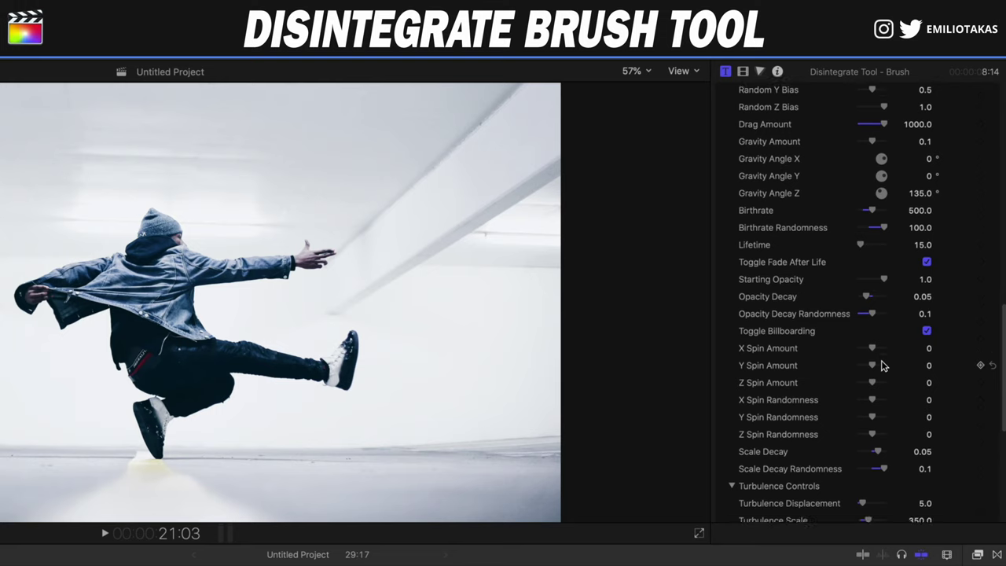
scroll(881, 365, "down", 4)
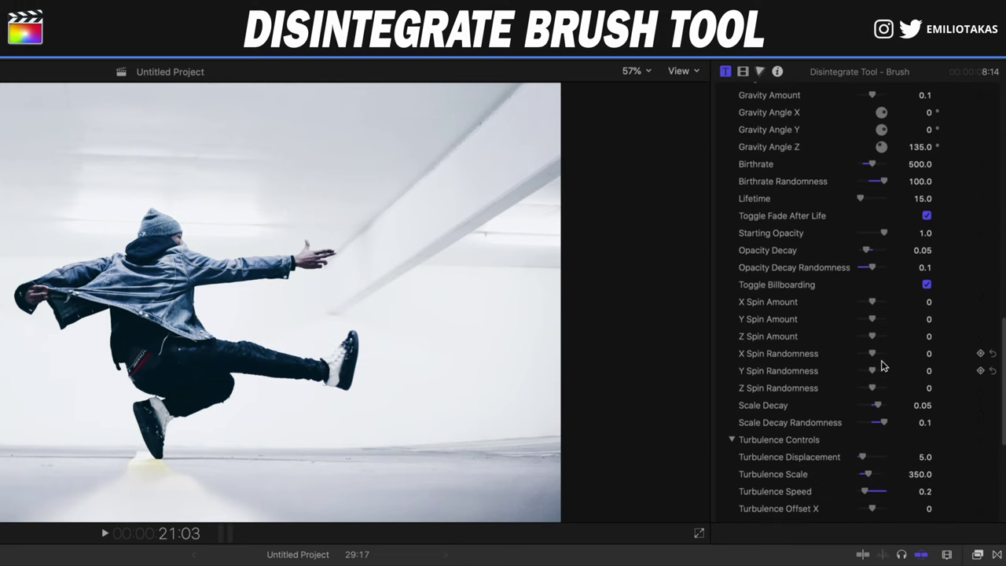
scroll(881, 365, "down", 2)
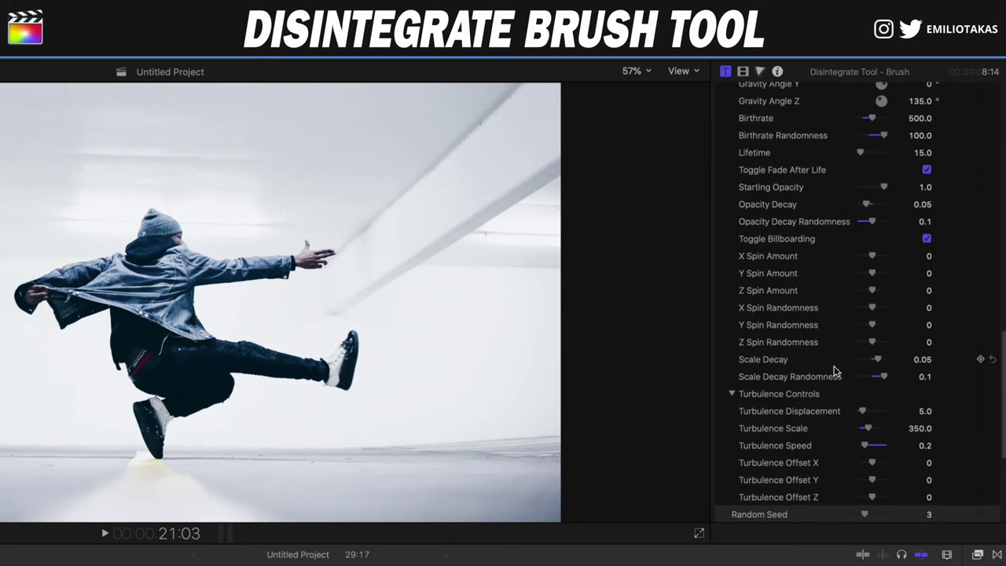
scroll(946, 351, "down", 1)
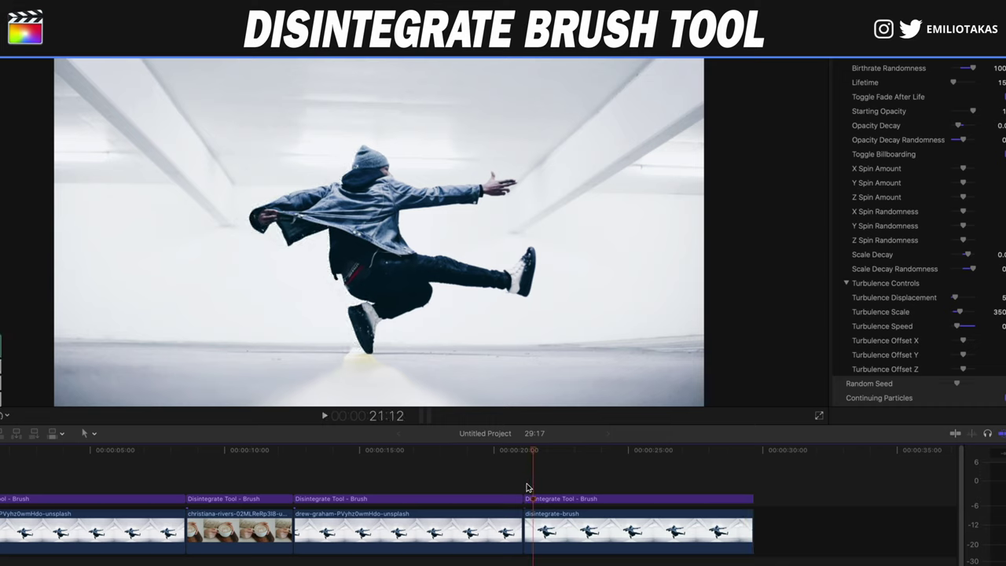
- Select the full range of the disintegrate-brush clip and share it as a Master File, continuing past the export info
left_click(531, 486)
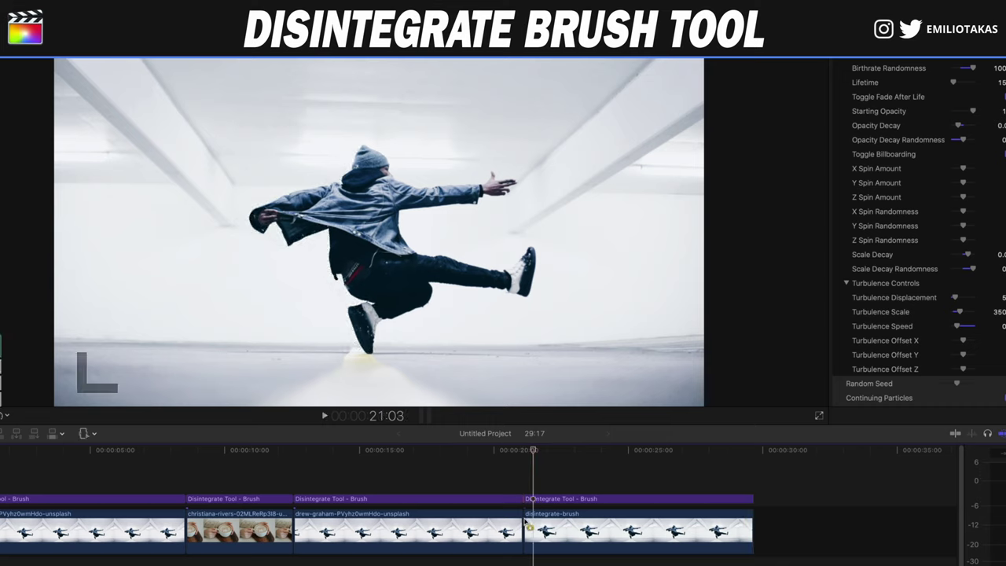
left_click(755, 534)
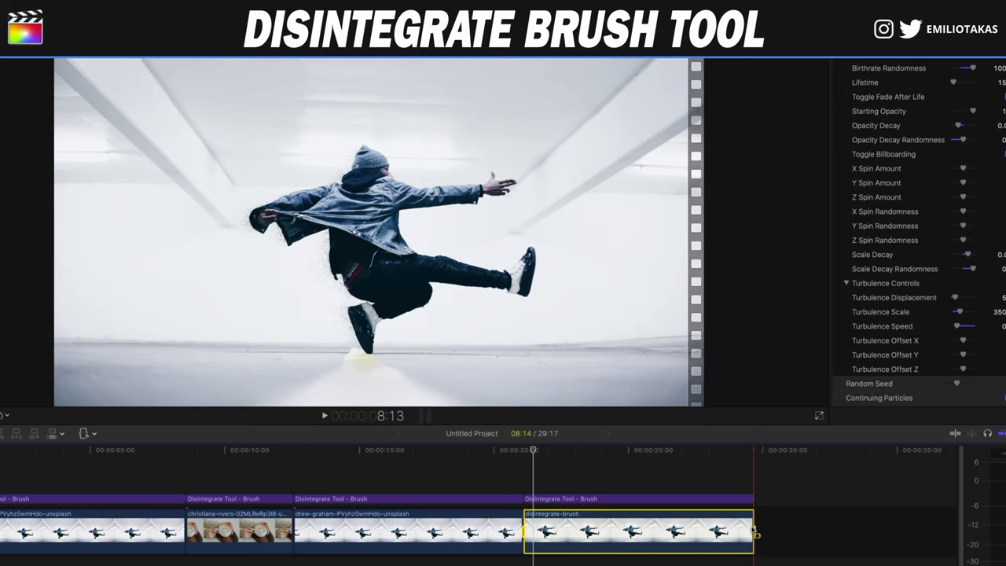
key("a")
left_click(39, 50)
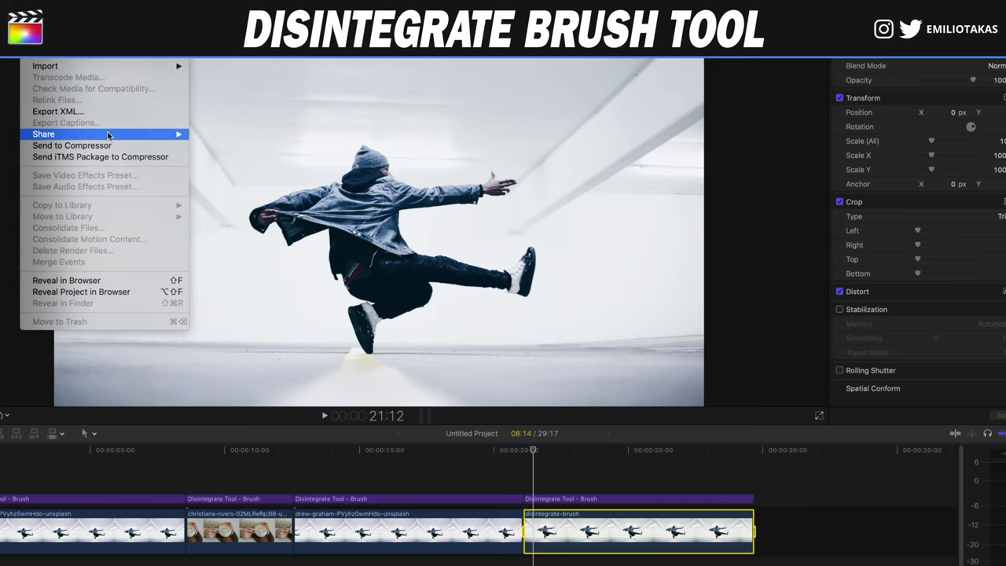
mouse_move(106, 134)
key("Return")
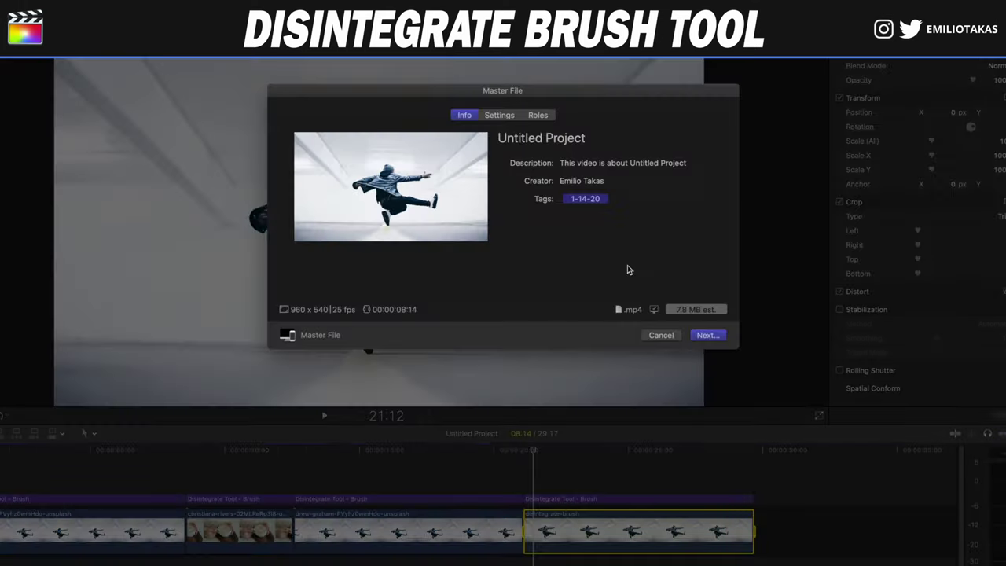
left_click(699, 330)
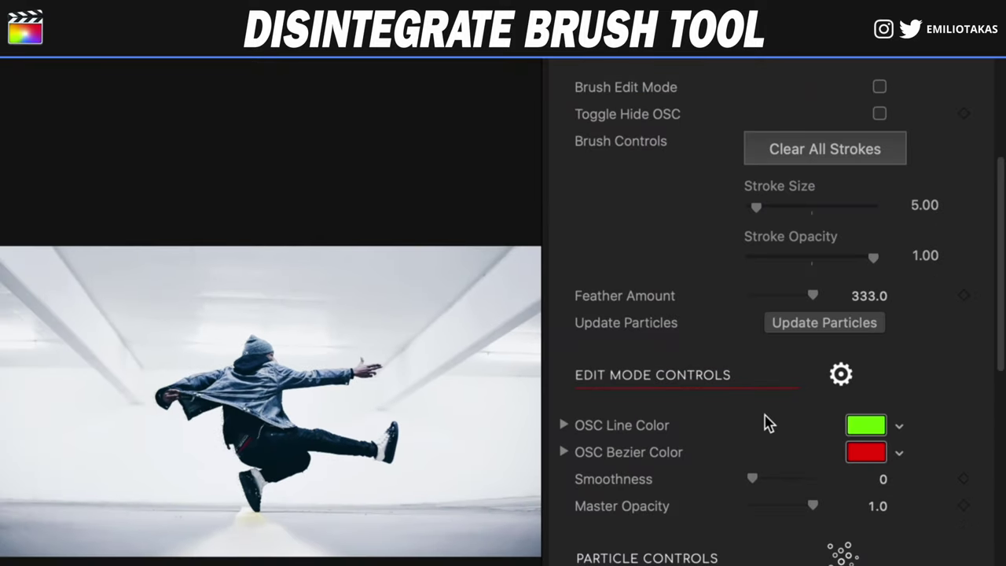
- Review the brush title's particle controls and set its Opacity Decay to 0.02
scroll(813, 381, "down", 8)
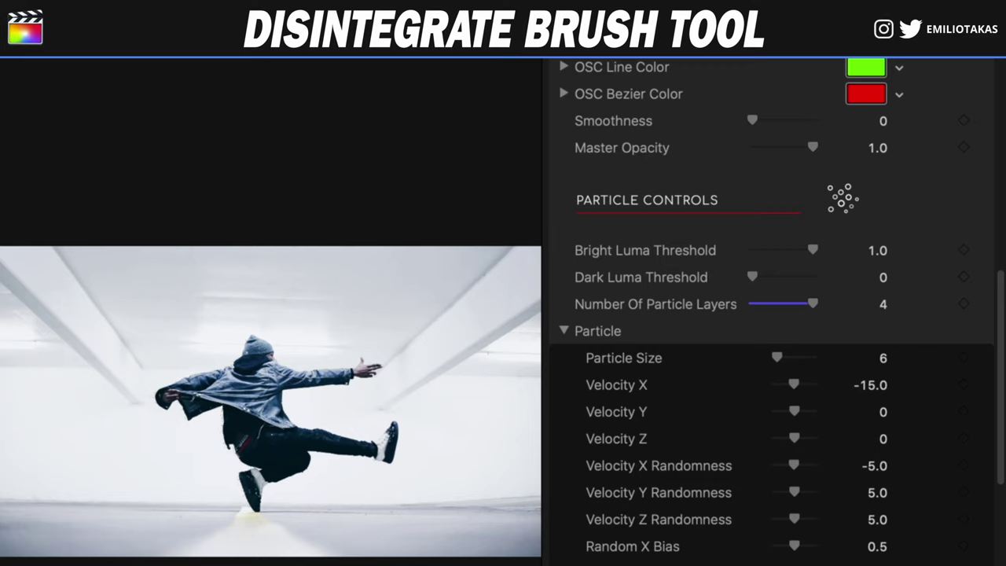
scroll(770, 315, "down", 3)
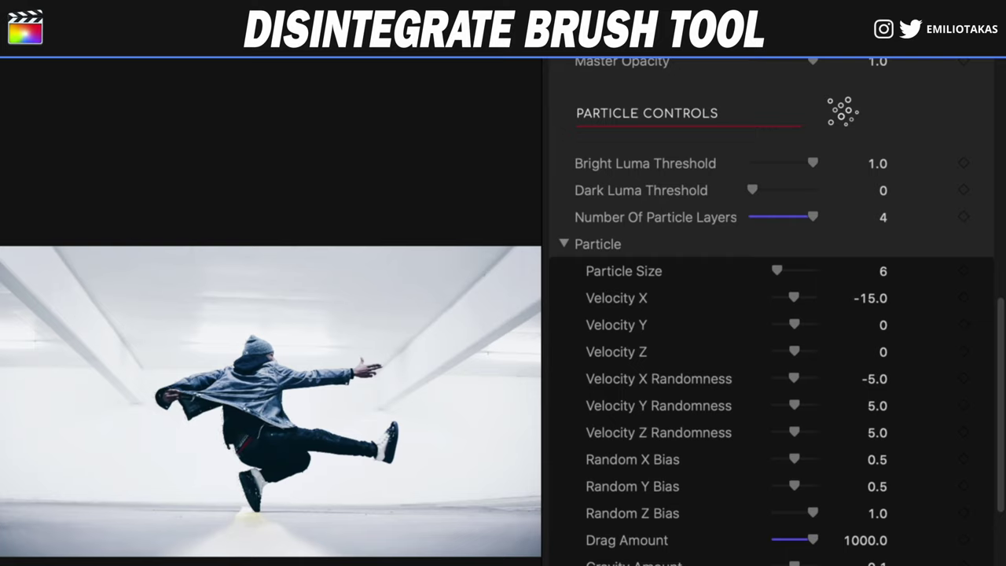
scroll(770, 315, "down", 3)
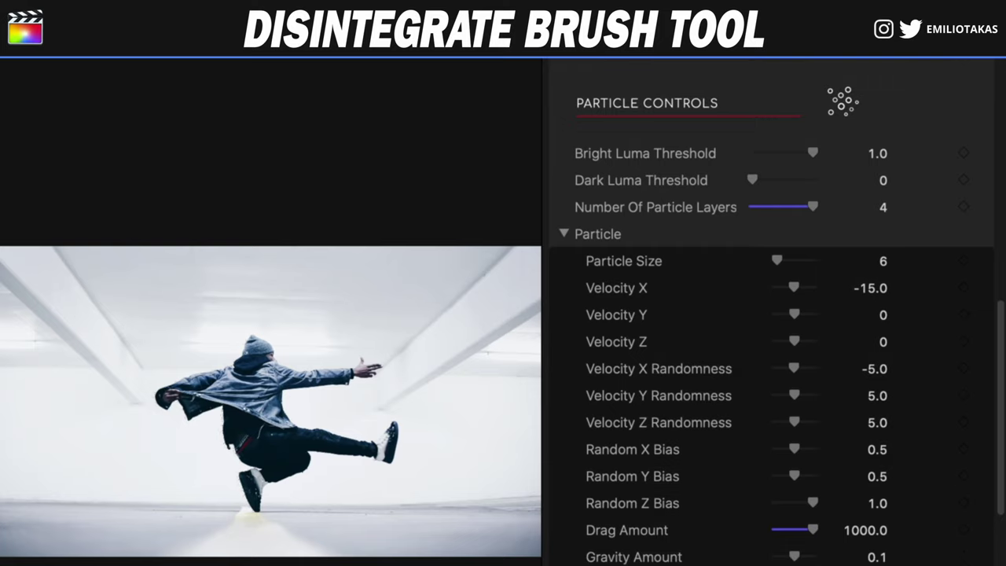
scroll(770, 315, "down", 6)
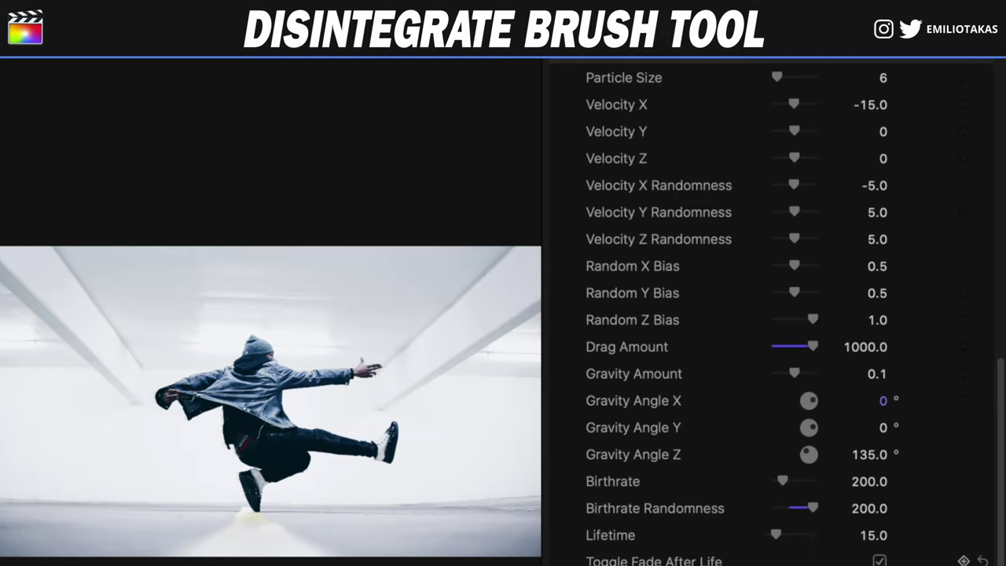
scroll(833, 562, "down", 2)
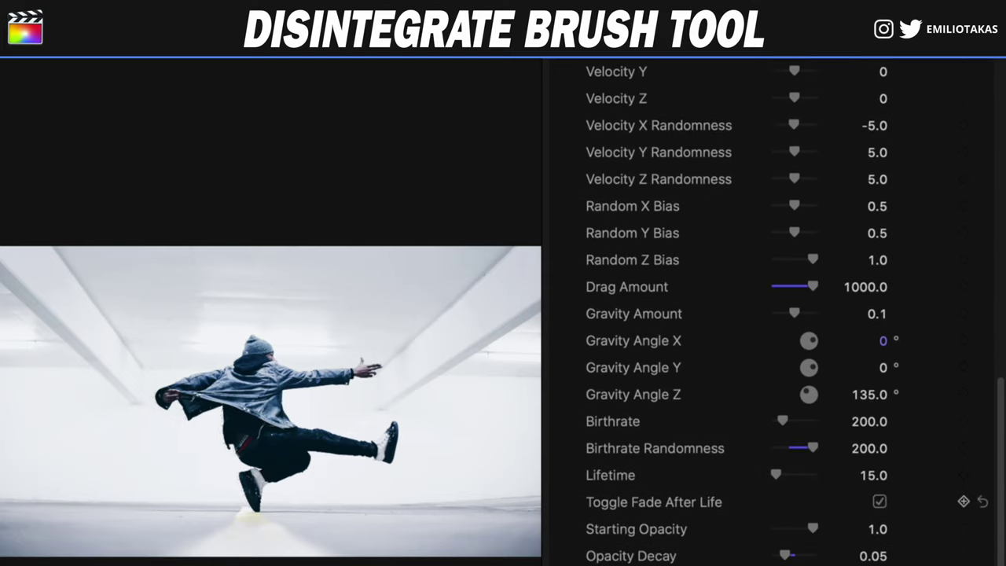
left_click(867, 556)
type("0.02")
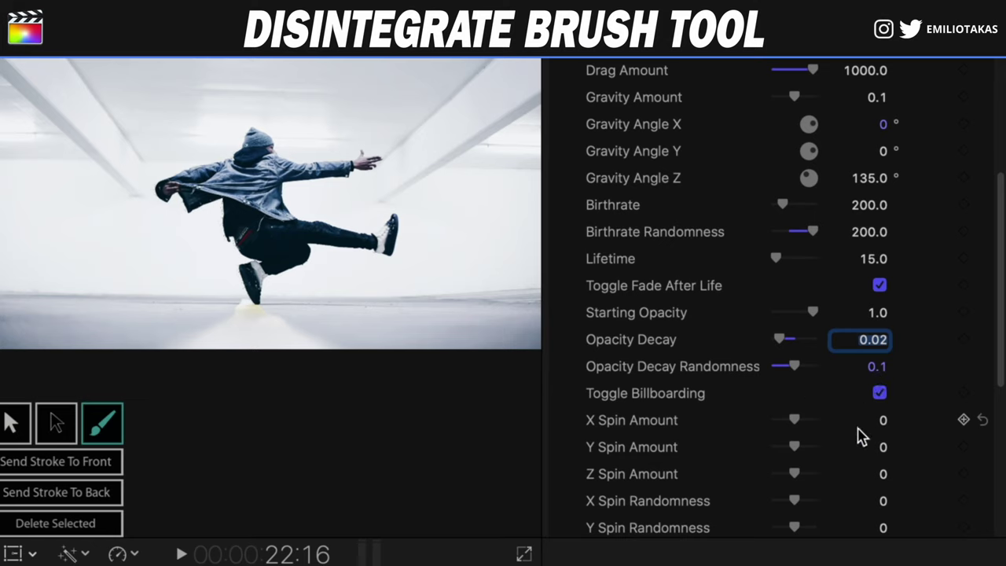
- Set the particles' X, Y and Z Spin Amount to 45 each
left_click(881, 421)
type("45")
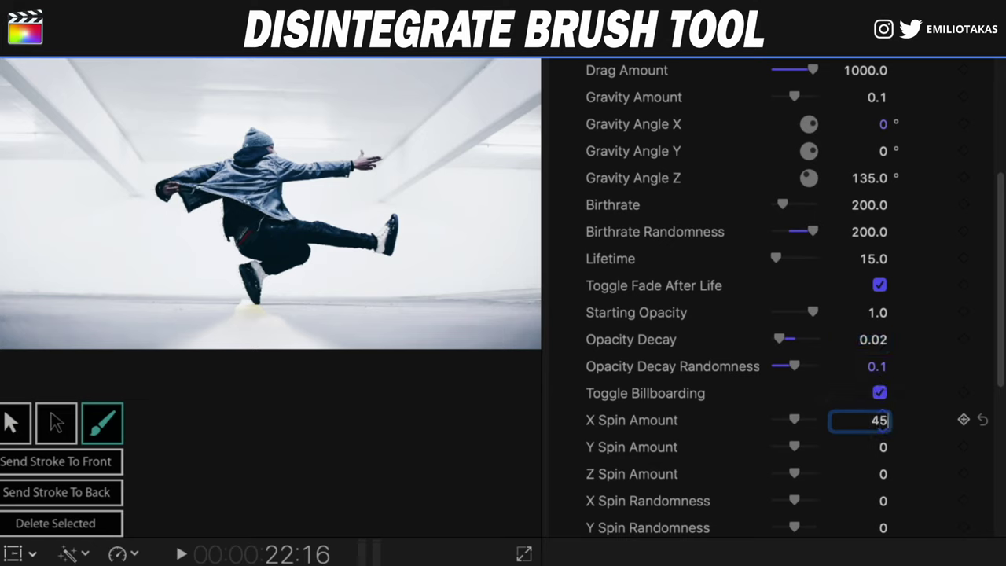
key("Return")
left_click(884, 447)
type("45")
key("Return")
left_click(878, 476)
type("45")
key("Return")
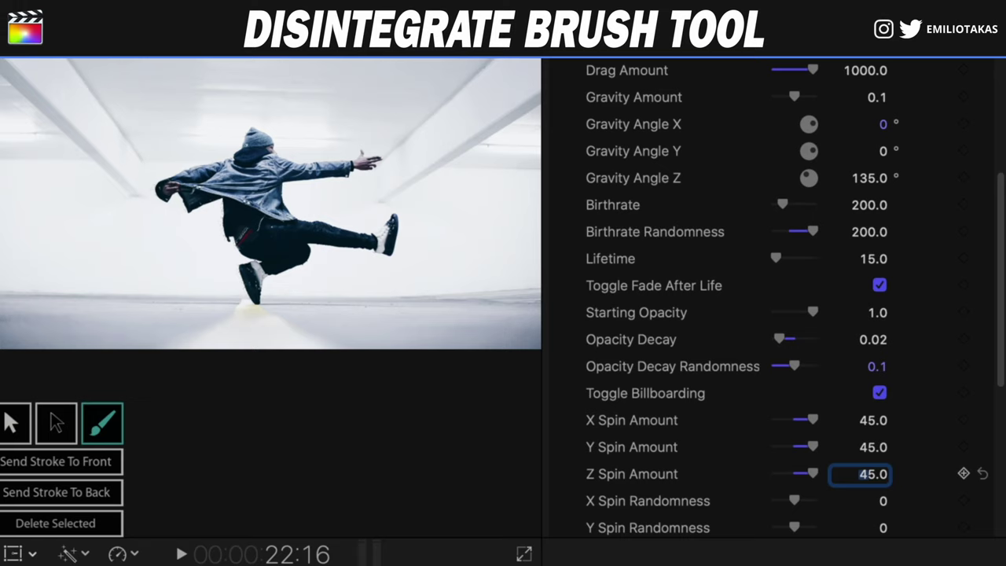
- Set the particles' Scale Decay to 0.02 and Scale Decay Randomness to 0.05
scroll(884, 524, "down", 2)
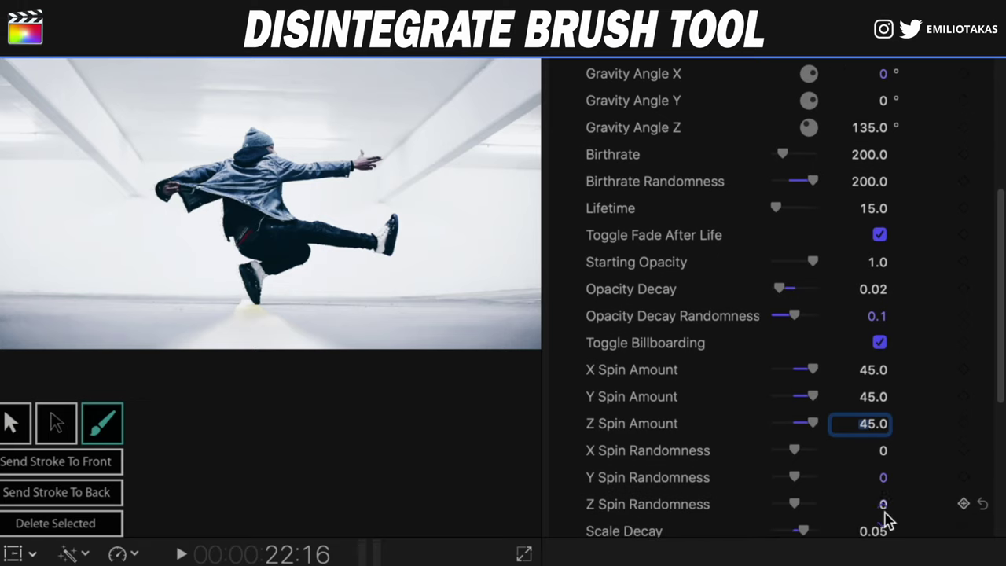
scroll(669, 476, "down", 2)
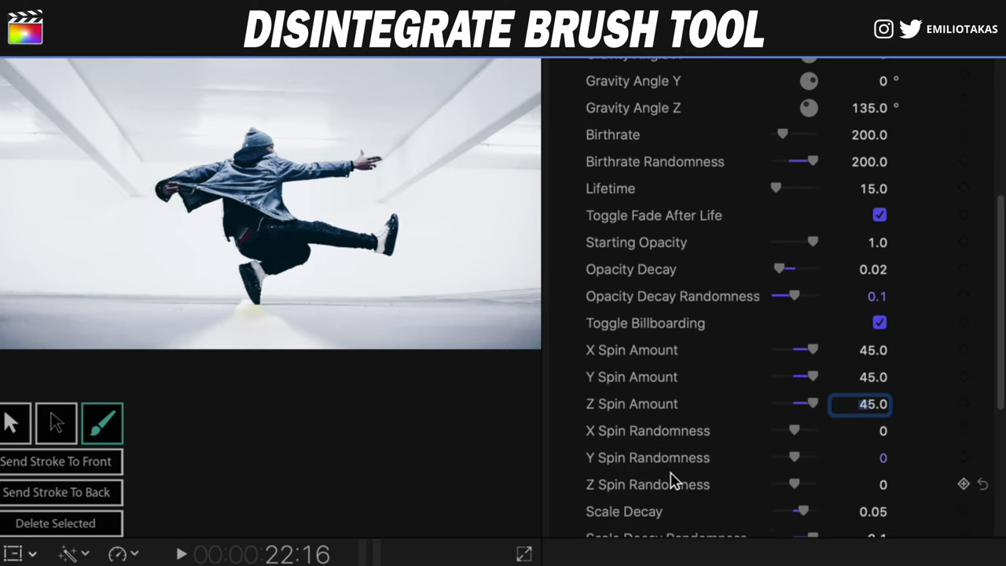
scroll(674, 481, "down", 1)
scroll(797, 478, "down", 1)
left_click(872, 472)
type("0.02")
key("Return")
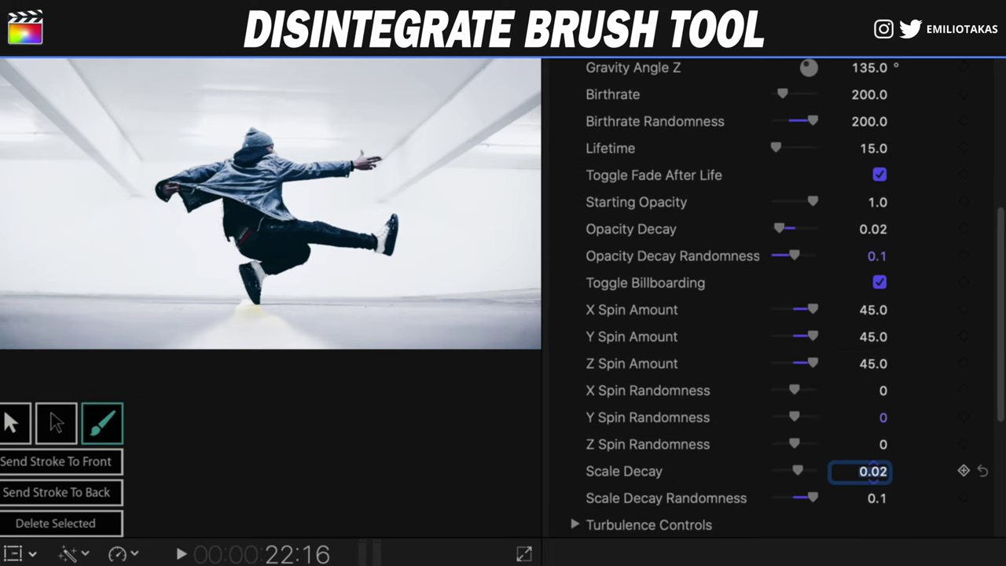
left_click(875, 499)
type("0.05")
key("Return")
- Expand the Turbulence Controls and set Turbulence Displacement to 5
scroll(742, 524, "down", 5)
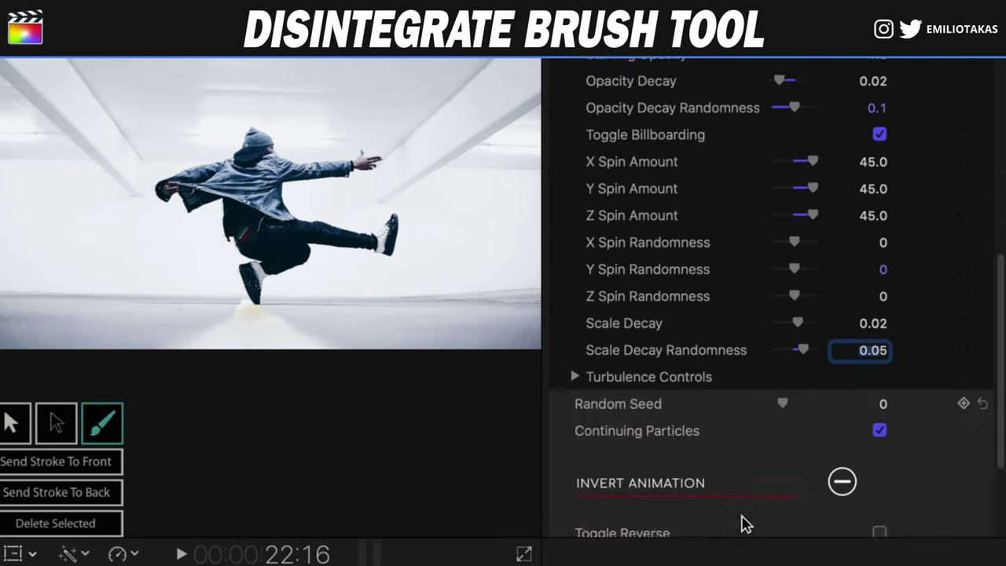
left_click(578, 171)
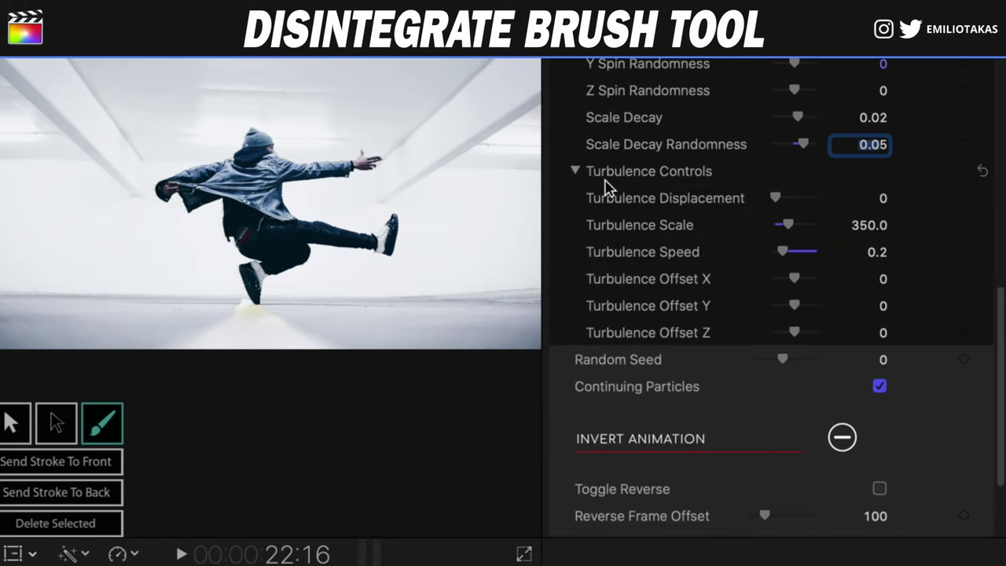
left_click(882, 200)
type("5")
key("Return")
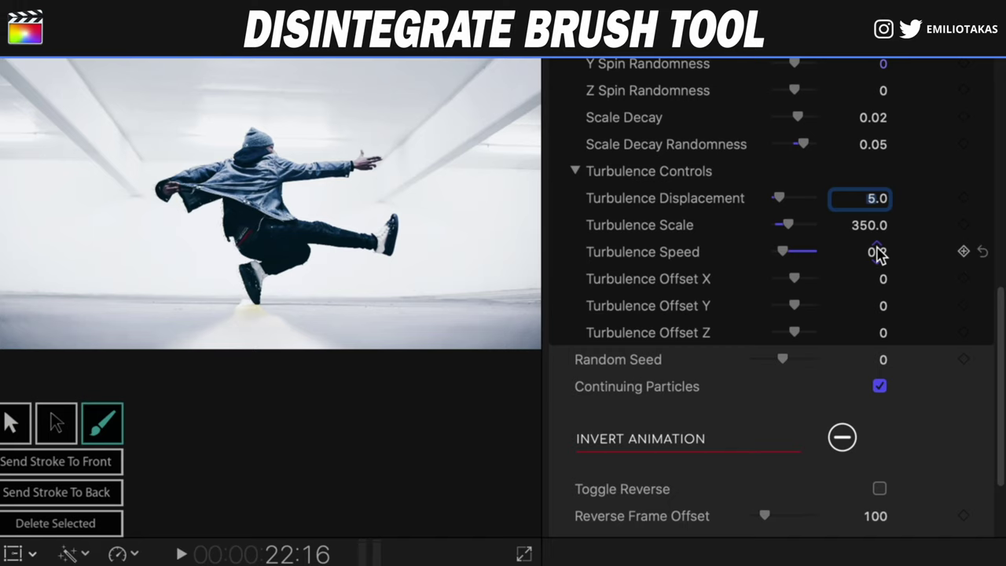
scroll(877, 253, "down", 5)
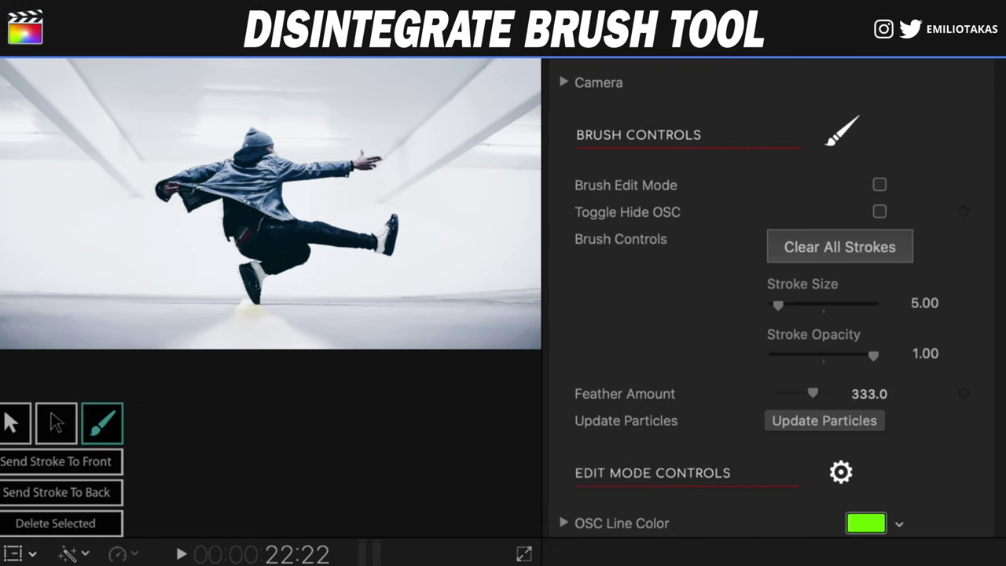
- Show the media browser and play back the rendered disint3 clip from its start at 29:17, stopping playback near its end
key("ctrl+super+1")
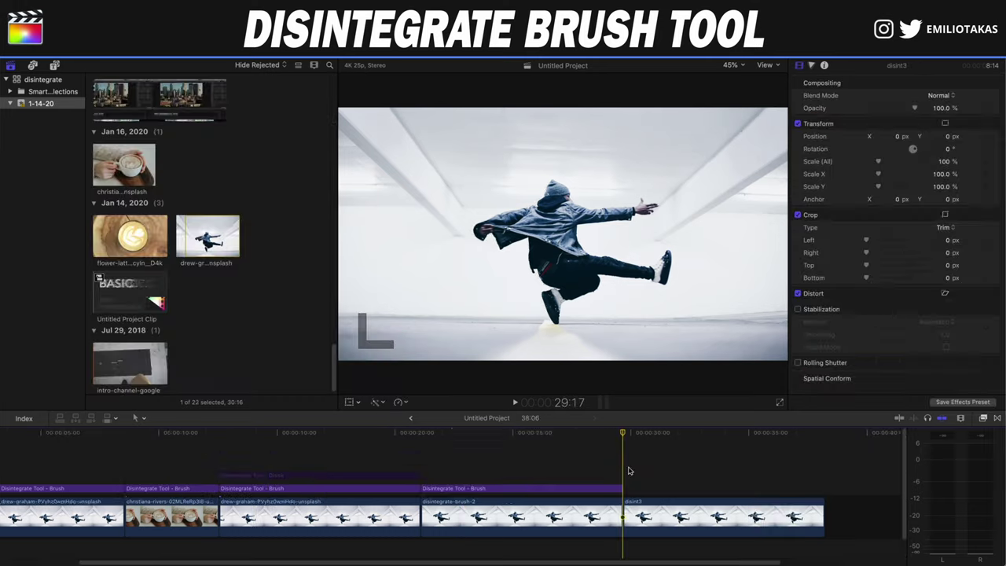
key("l")
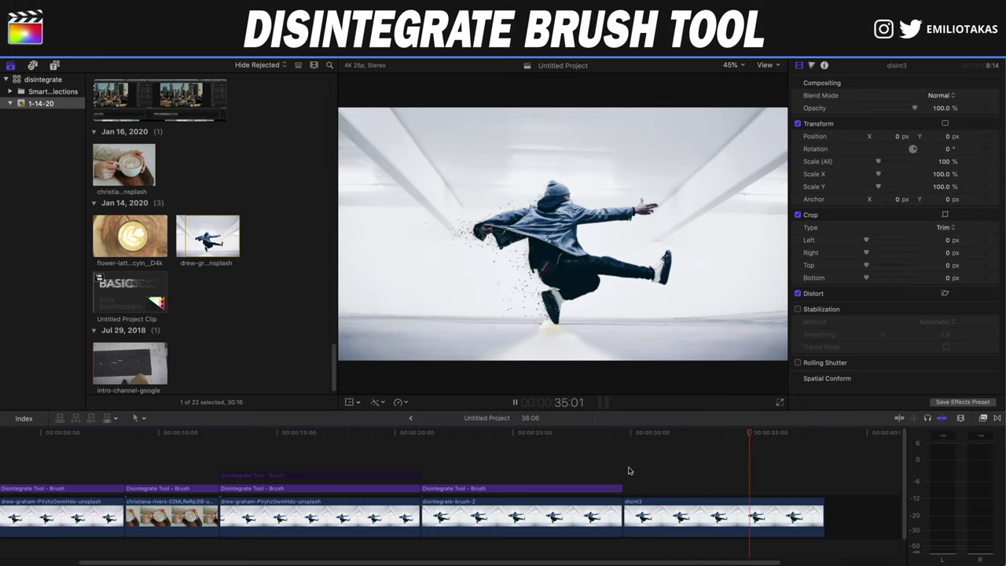
key("space")
- Move the disintegrate-brush-2 clip's brush title to the top of the title stack over the last dancer clip and select the stack's lowest title
left_click(447, 490)
mouse_move(448, 492)
left_mouse_down()
mouse_move(358, 461)
mouse_move(267, 465)
left_mouse_up()
left_click(646, 508)
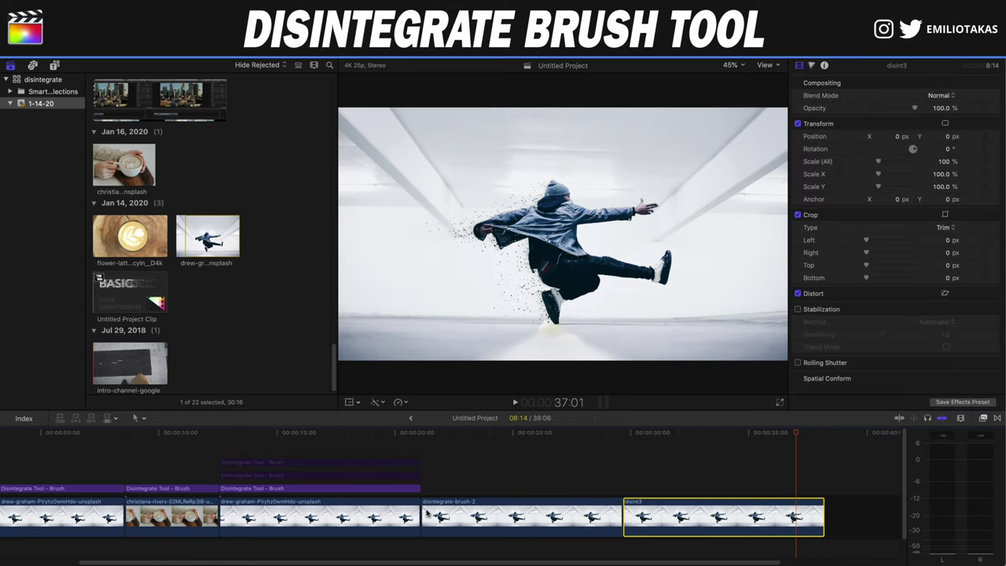
left_click(402, 491)
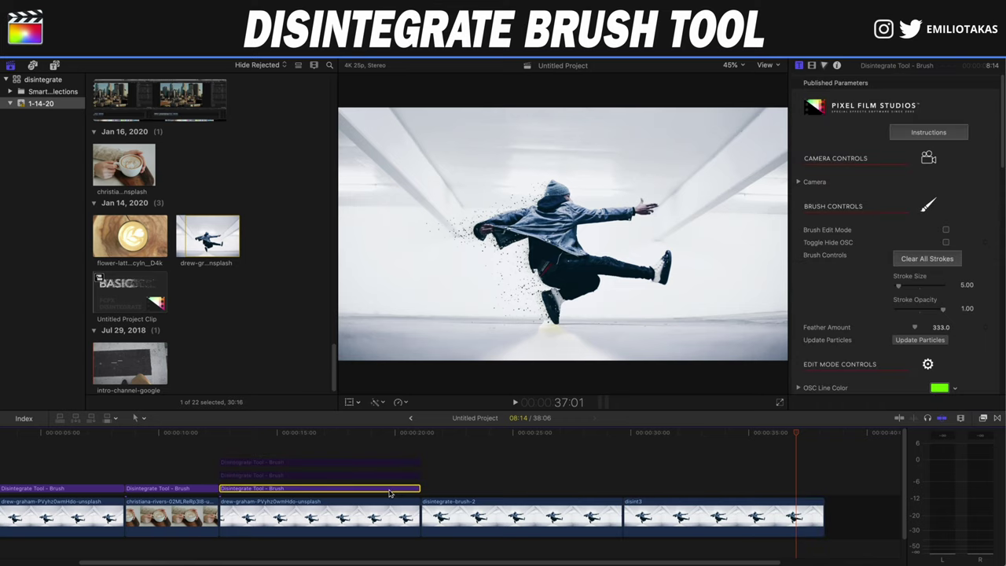
- Move the stack's lowest brush title over the disint3 clip and clear all its strokes in Brush Edit Mode
mouse_move(389, 493)
left_mouse_down()
mouse_move(724, 470)
mouse_move(780, 475)
mouse_move(792, 487)
left_mouse_up()
left_click(627, 476)
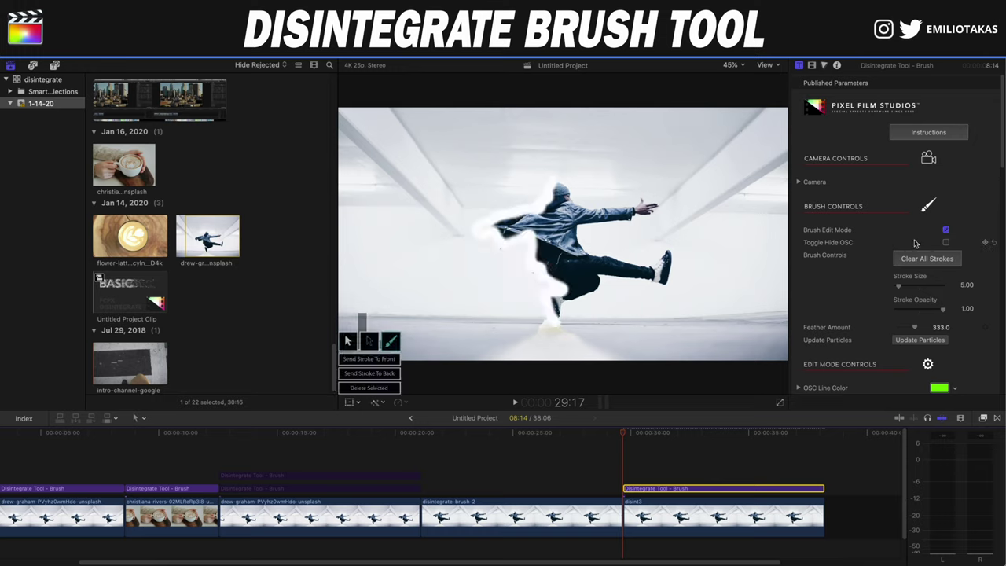
left_click(946, 262)
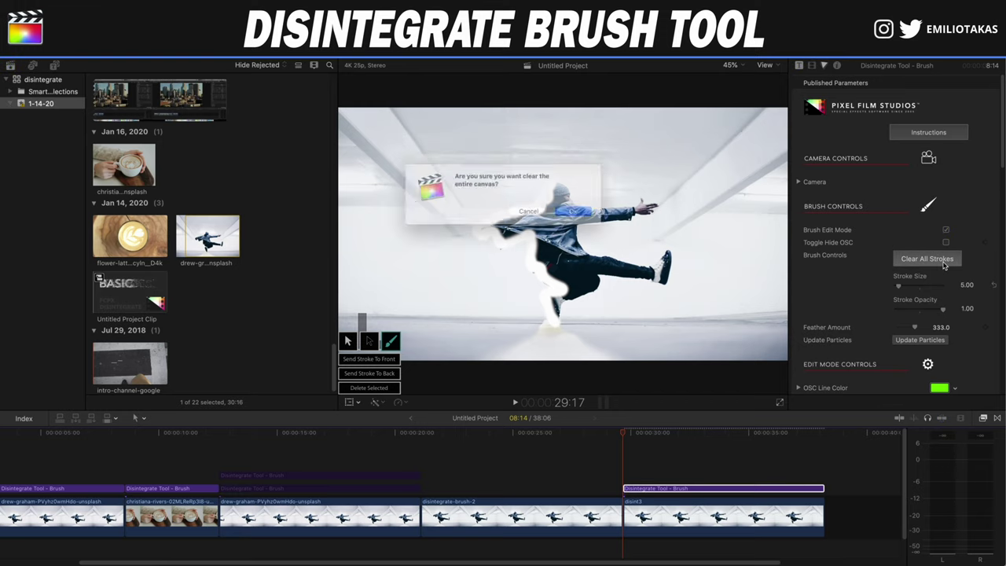
left_click(586, 215)
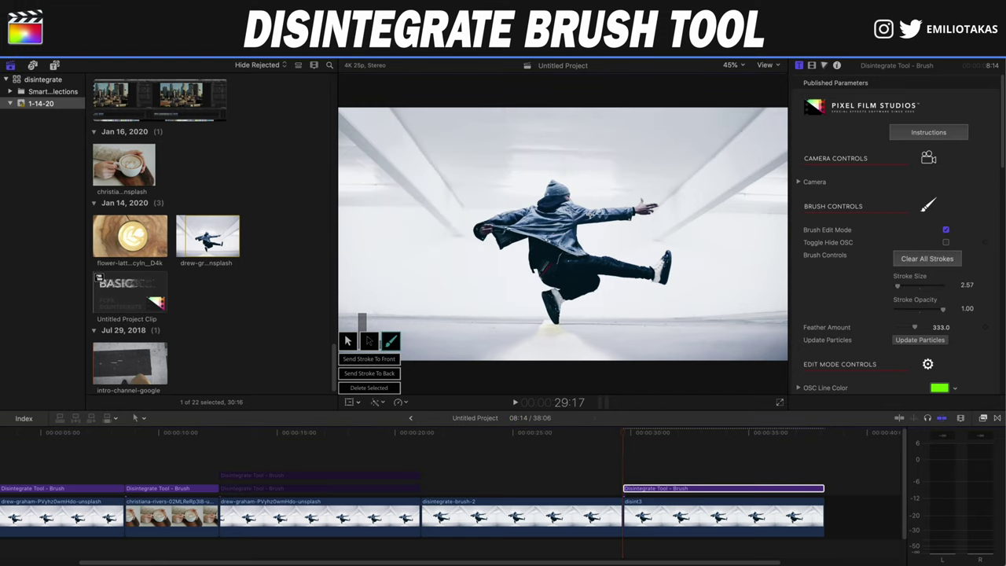
- Paint strokes of size 2.5 over the dancer's raised foot and outstretched hand, and turn off Brush Edit Mode
left_click(966, 284)
type("2.5")
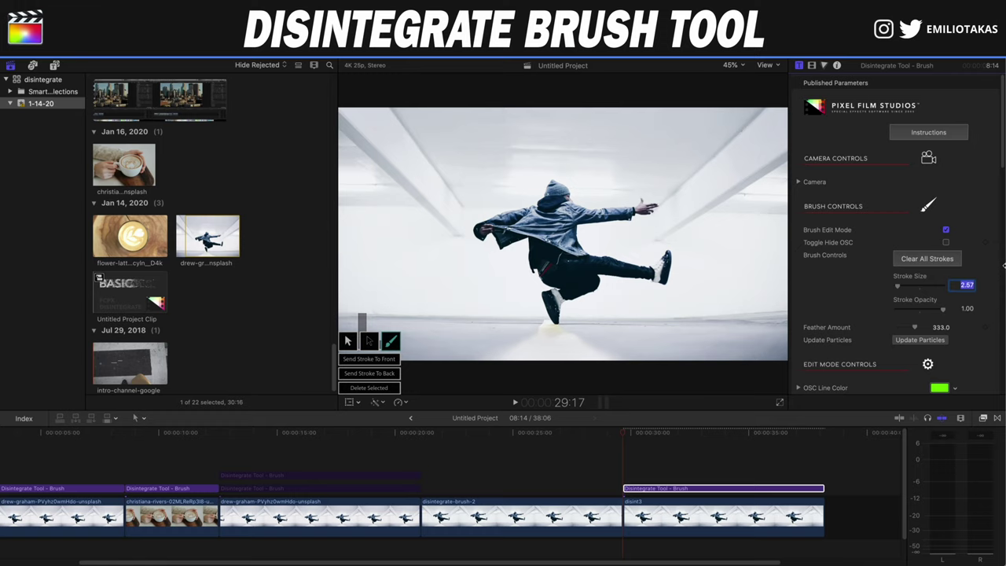
key("Return")
left_click(665, 251)
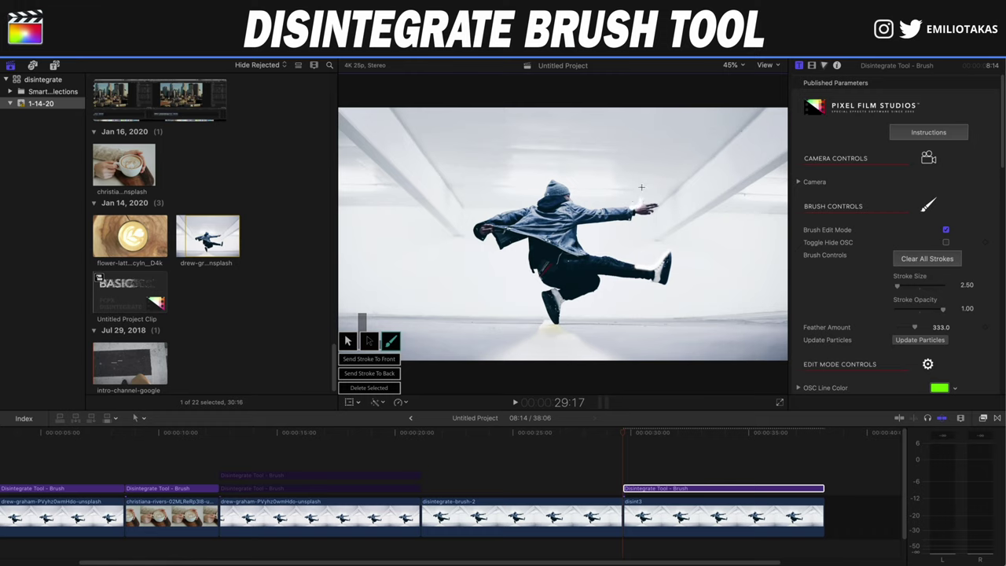
left_click(937, 236)
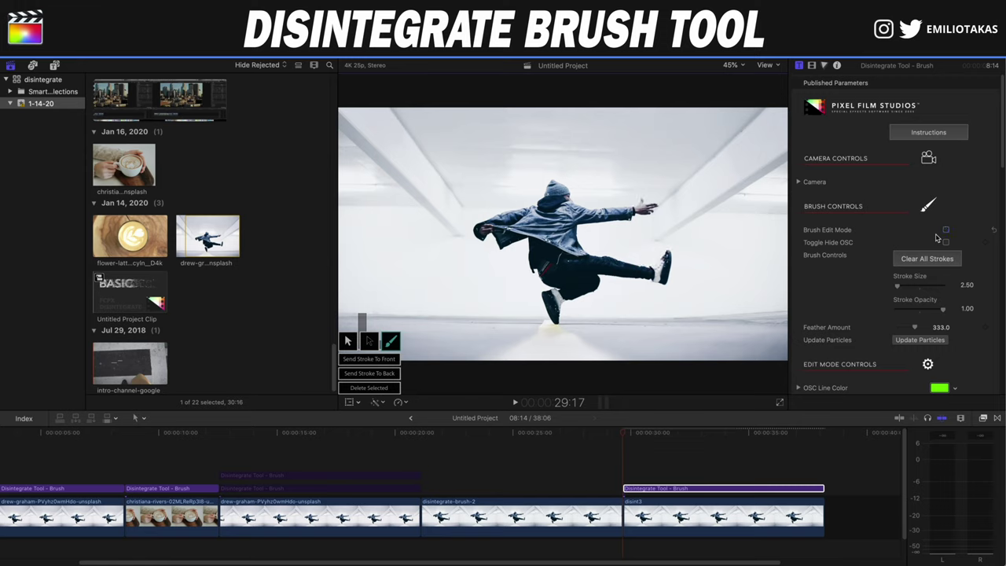